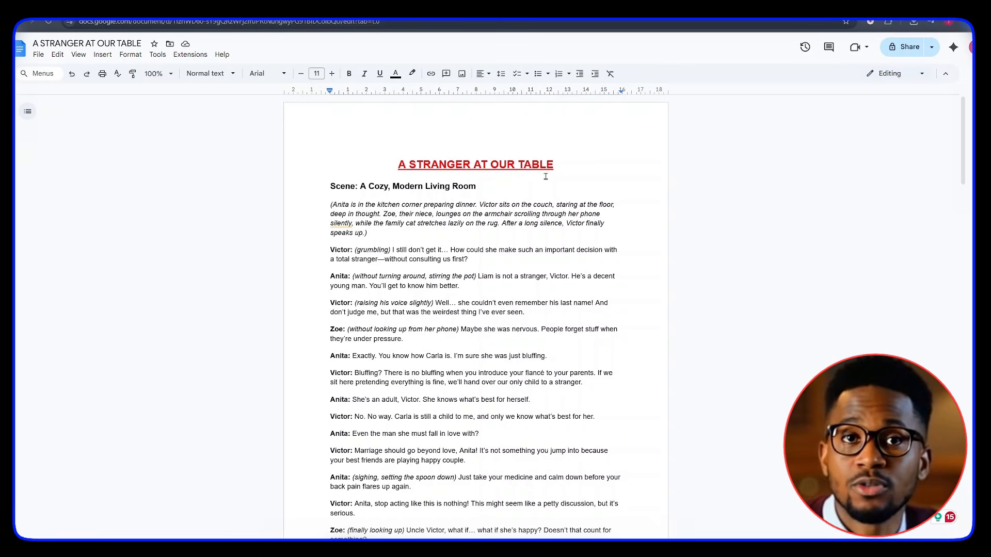
Step: Scroll through the script "A STRANGER AT OUR TABLE" in the document
drag(351, 250, 471, 530)
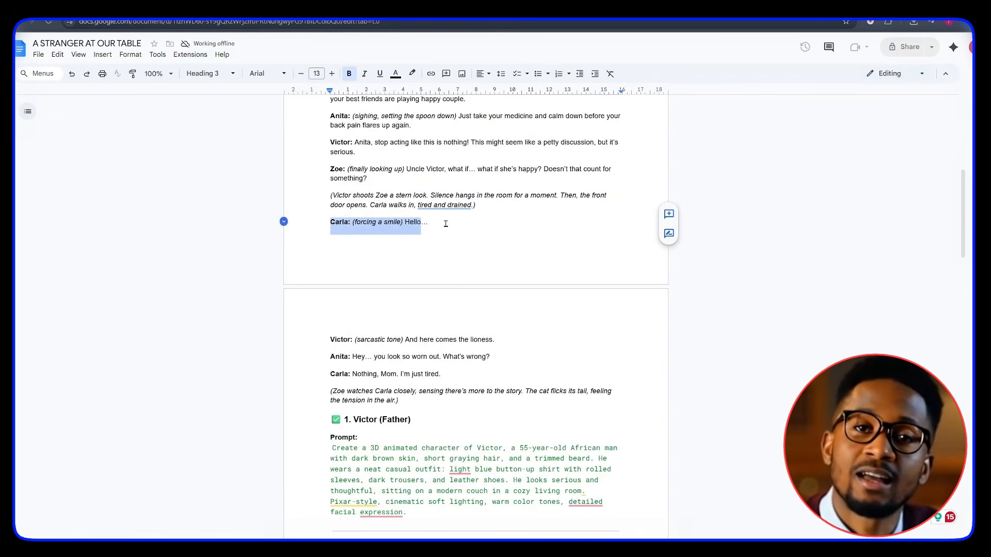
drag(963, 185, 962, 240)
drag(963, 240, 962, 241)
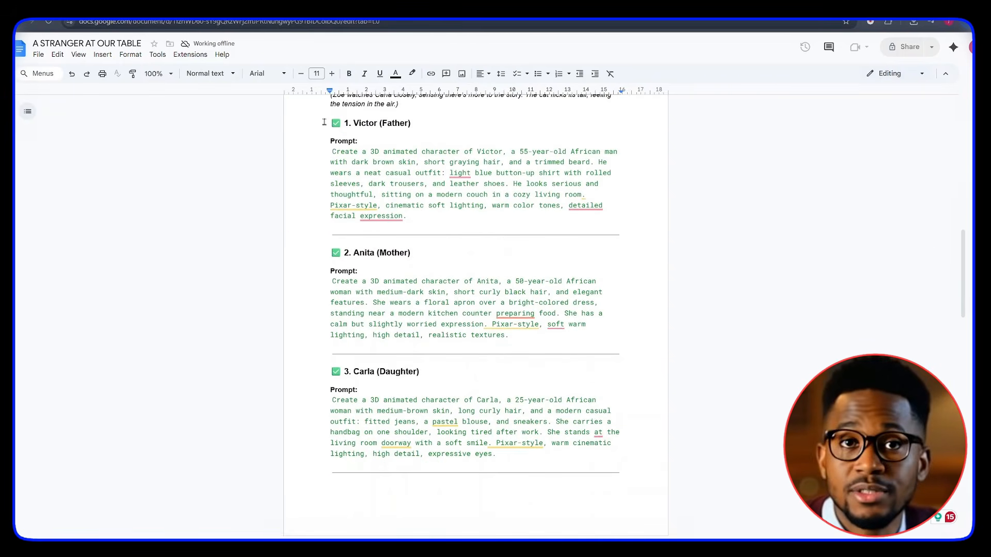
Step: Read through the character prompts, background prompt and scene prompts in the document
click(360, 124)
drag(382, 123, 415, 214)
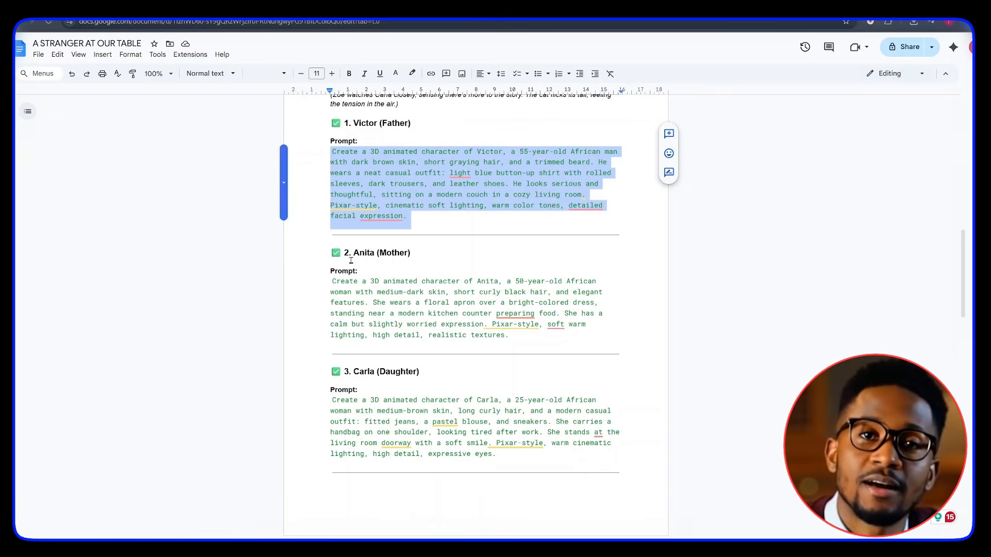
drag(353, 254, 385, 255)
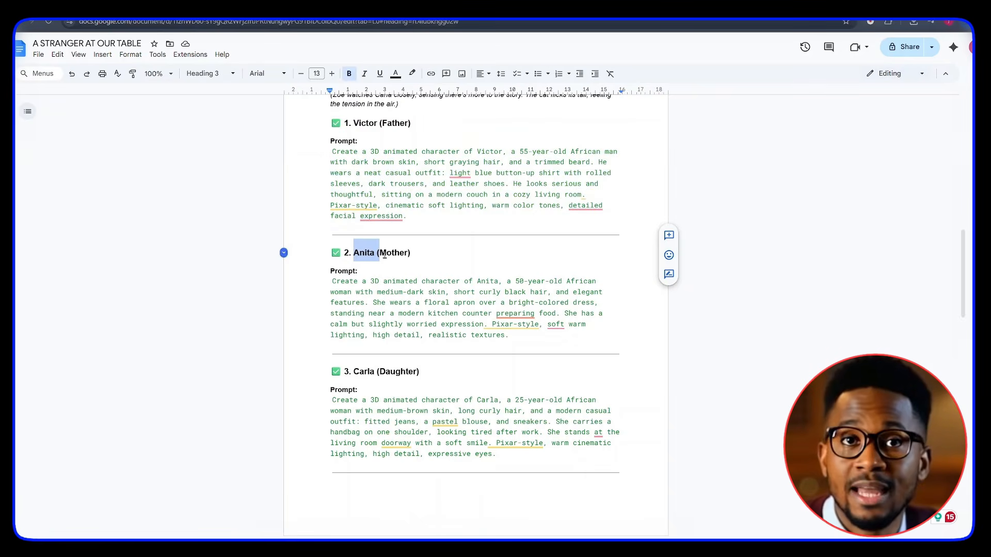
double_click(392, 253)
drag(335, 282, 512, 340)
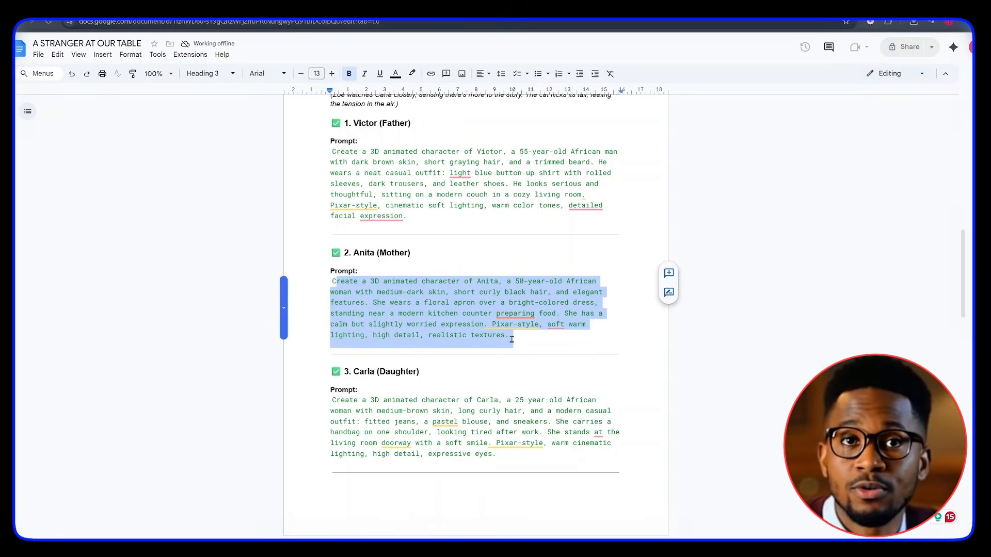
drag(353, 372, 429, 375)
drag(335, 400, 503, 452)
scroll(503, 453, down, 5)
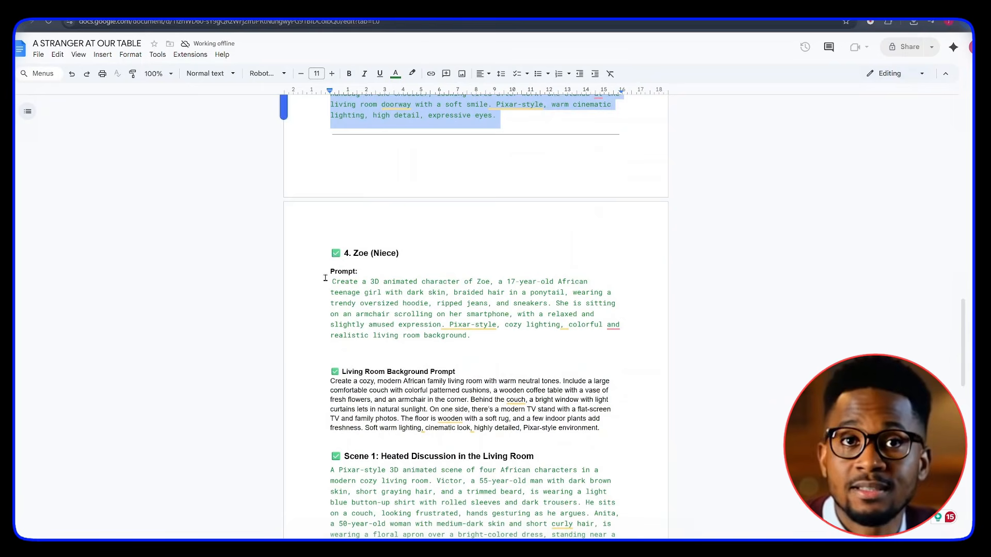
drag(330, 253, 397, 254)
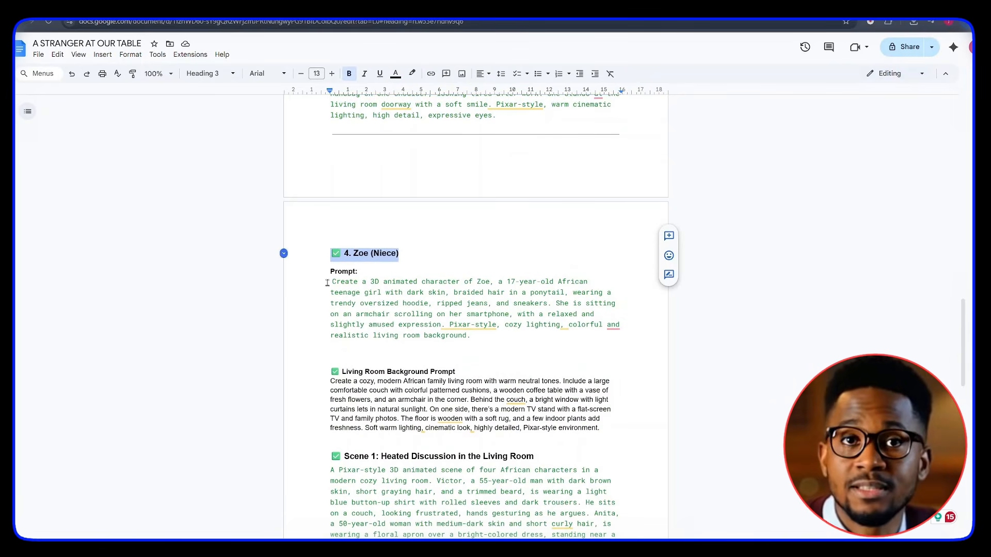
drag(330, 282, 482, 336)
drag(330, 381, 600, 428)
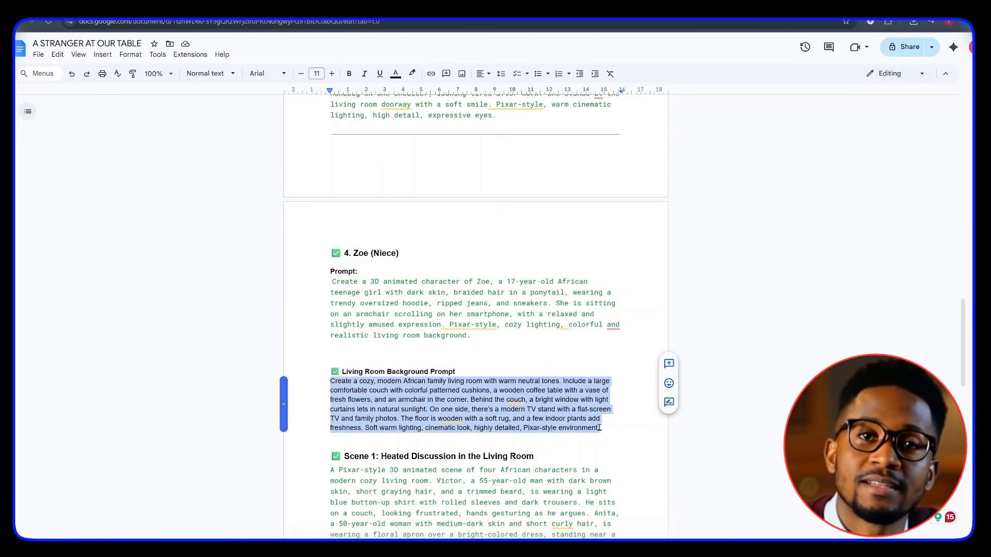
scroll(599, 428, down, 6)
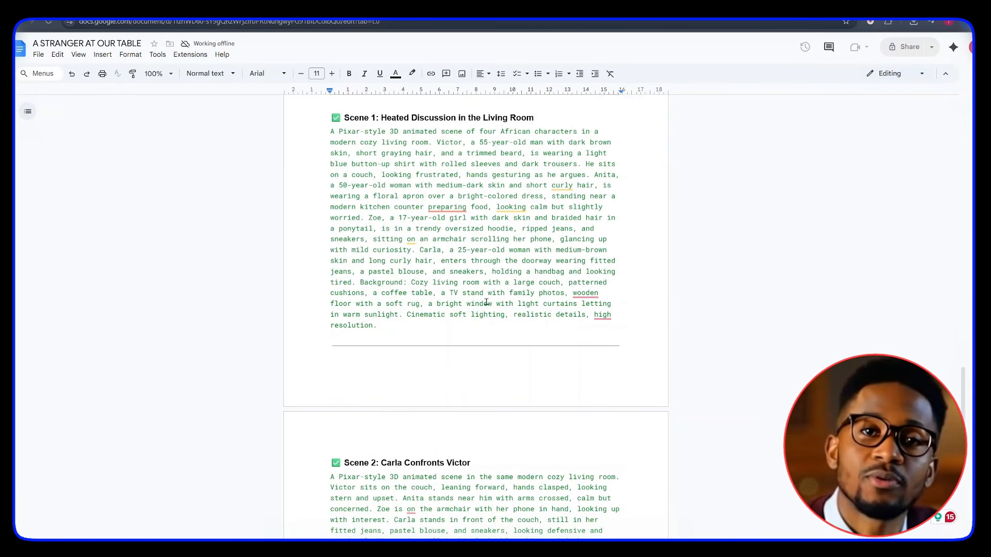
drag(314, 119, 635, 331)
scroll(635, 330, down, 6)
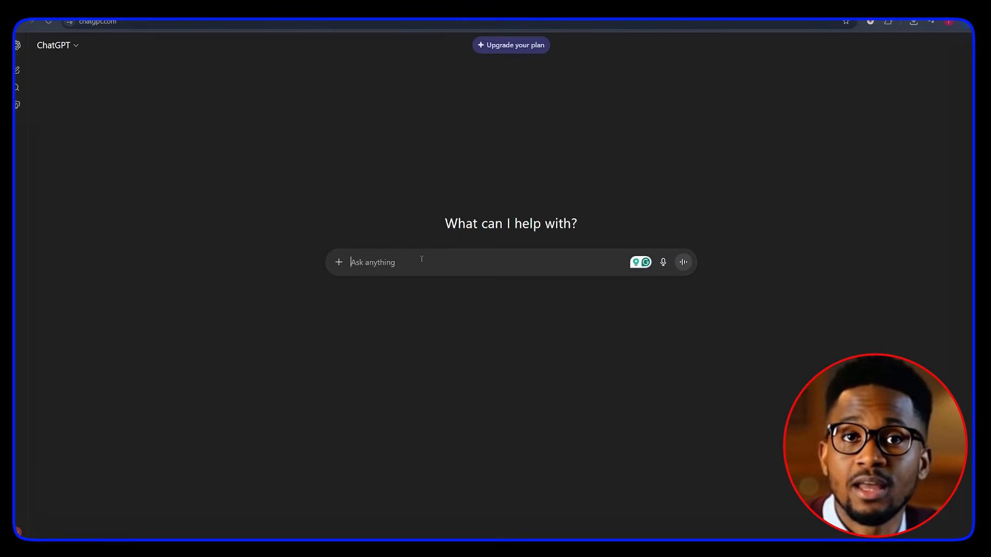
Step: Ask ChatGPT for a one-minute four-character story, then for OpenArt AI prompts to create the characters
text(Write a one-minute story with four characters: Alex, Mia, John, and Sarah. The story should have: - A simple theme (example: friends planning a surprise party, family) - 3 short scenes (Introduction, Conflict, Resolution) - Natural dialogue between characters - Keep it under 150 words.)
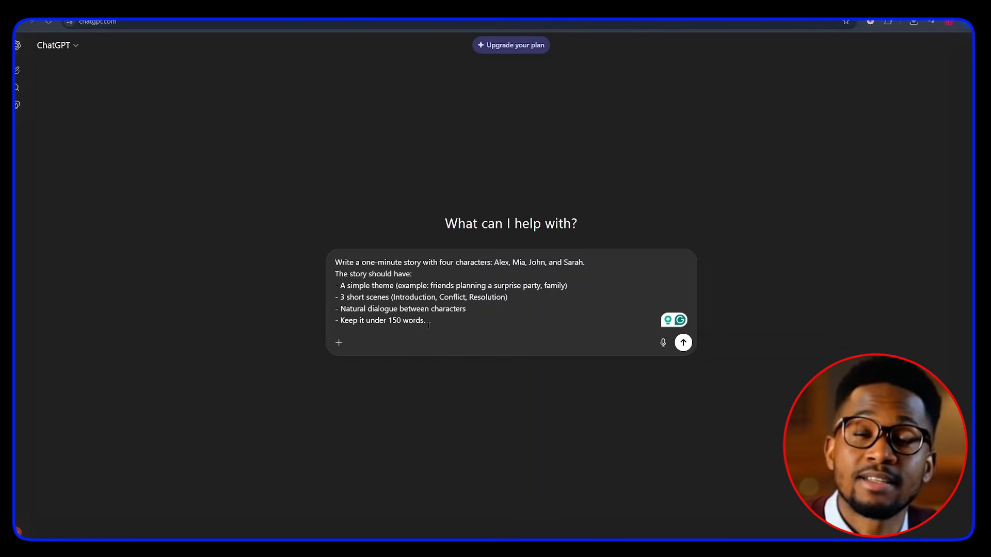
key(Return)
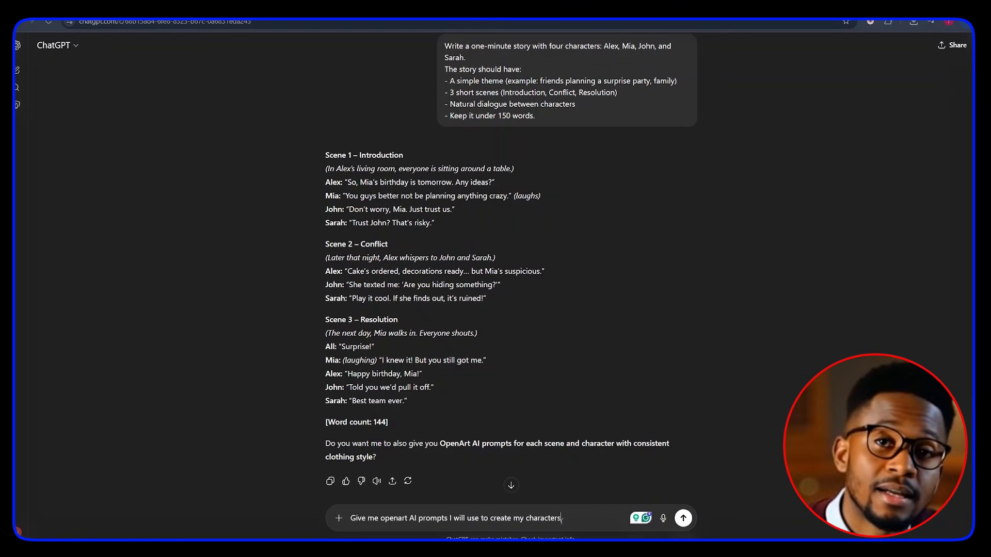
key(Return)
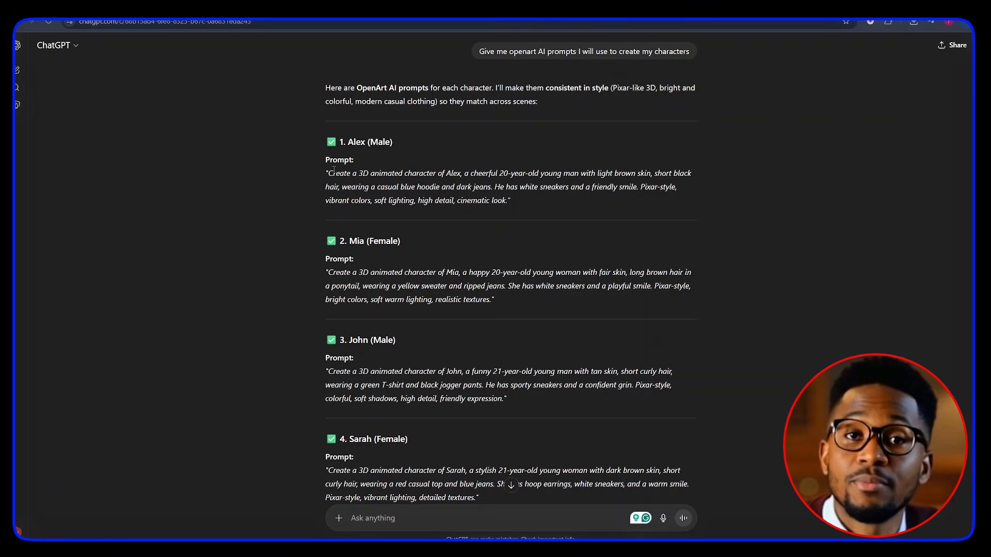
Step: Review ChatGPT's generated story and character prompts
drag(334, 172, 506, 201)
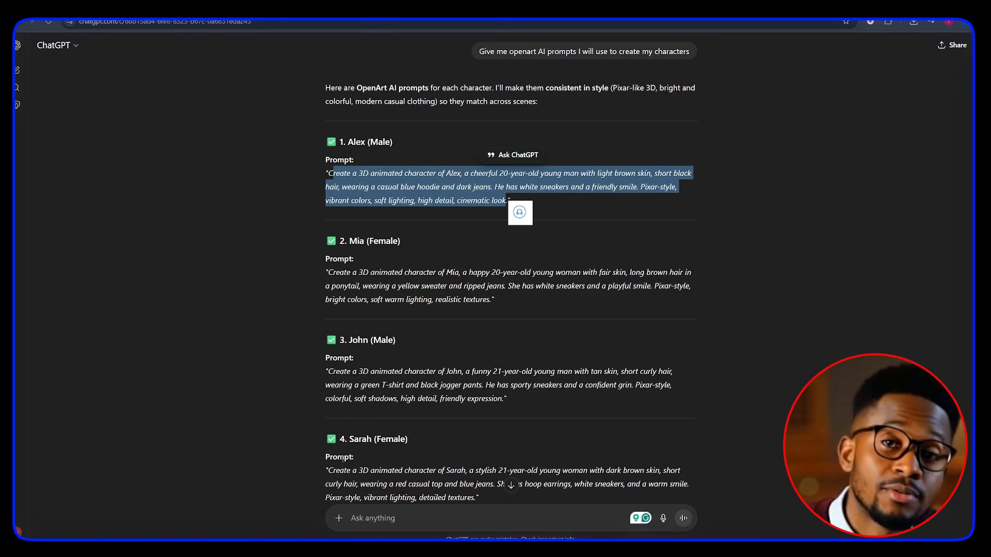
click(391, 447)
scroll(392, 449, down, 3)
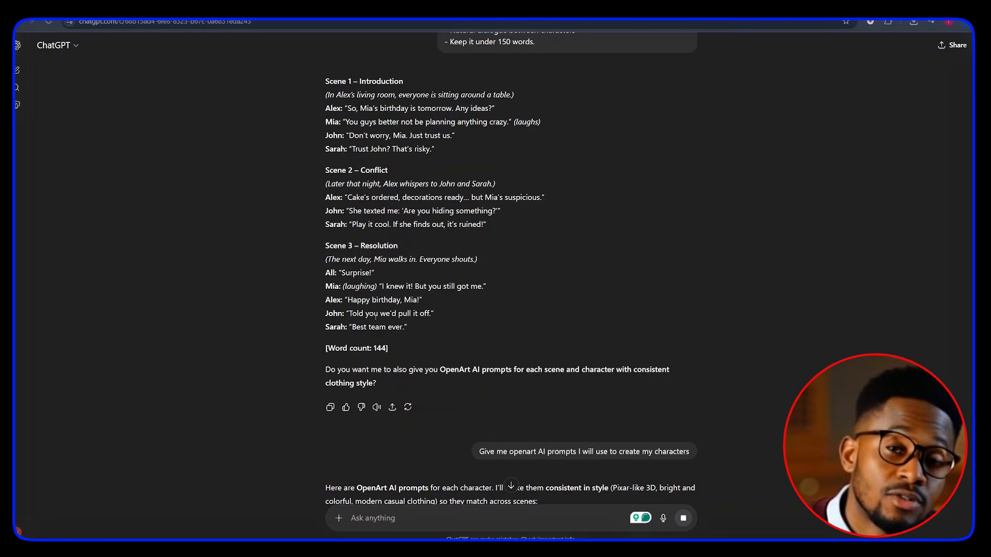
drag(408, 328, 302, 79)
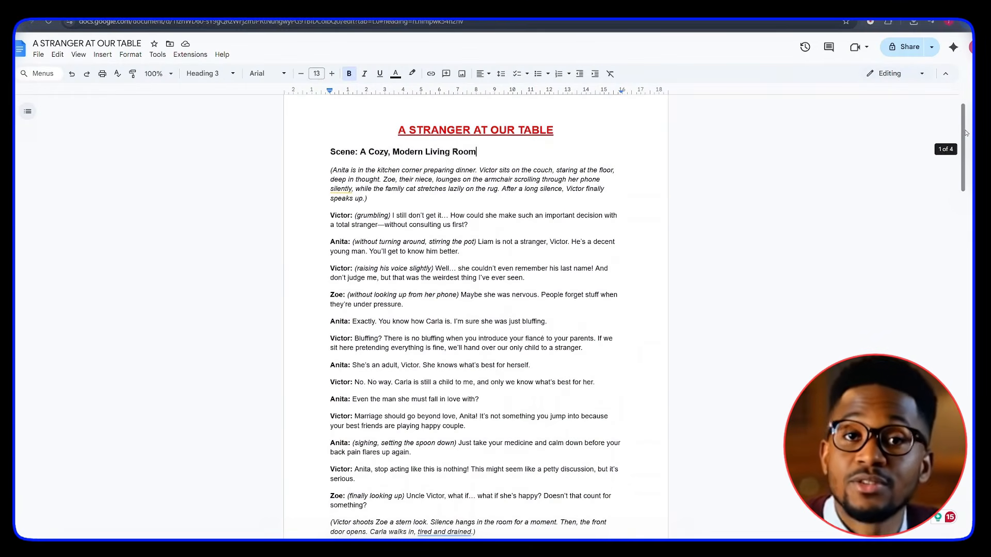
Step: Scroll through the document's character prompts
drag(965, 132, 962, 258)
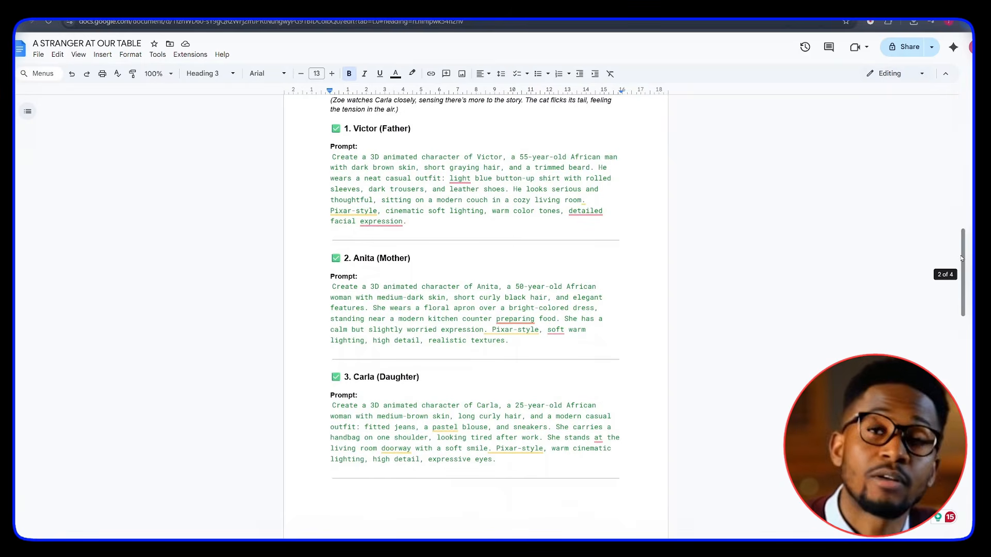
drag(962, 258, 970, 336)
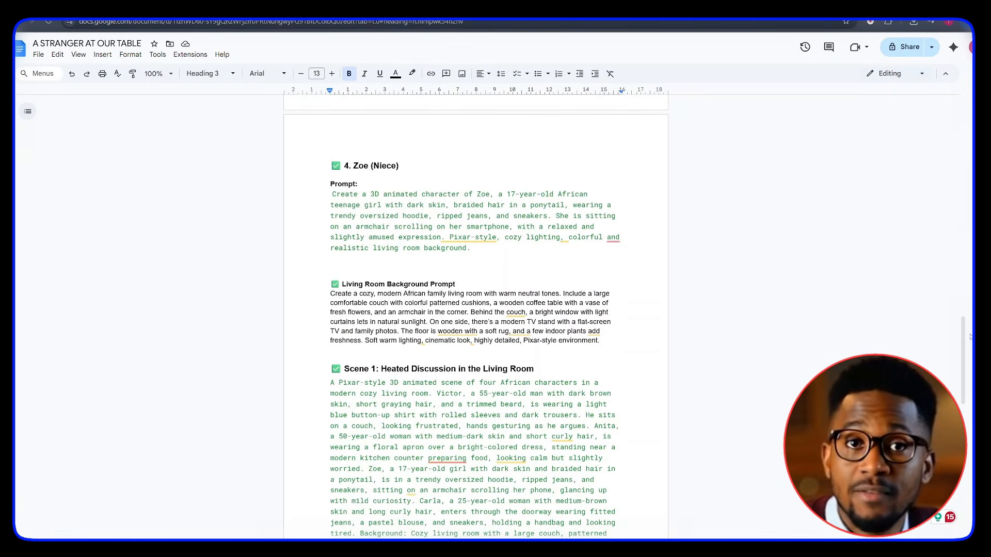
drag(971, 336, 958, 269)
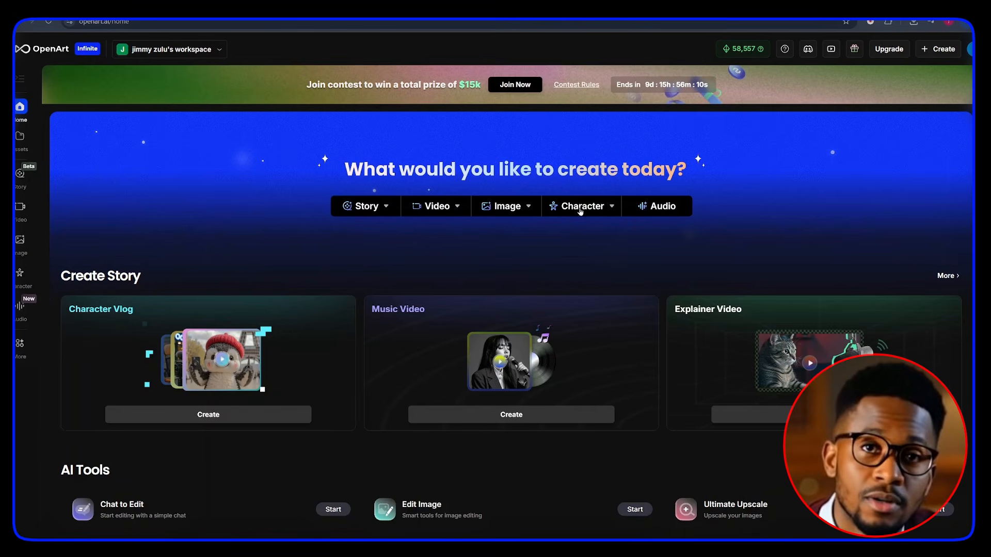
Step: Start creating a new OpenArt character from a description
click(581, 207)
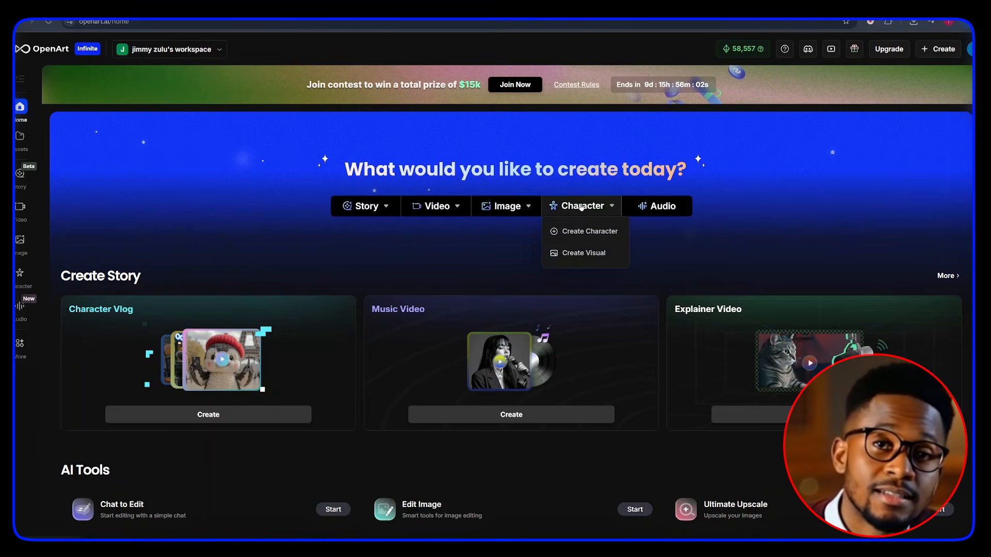
click(583, 231)
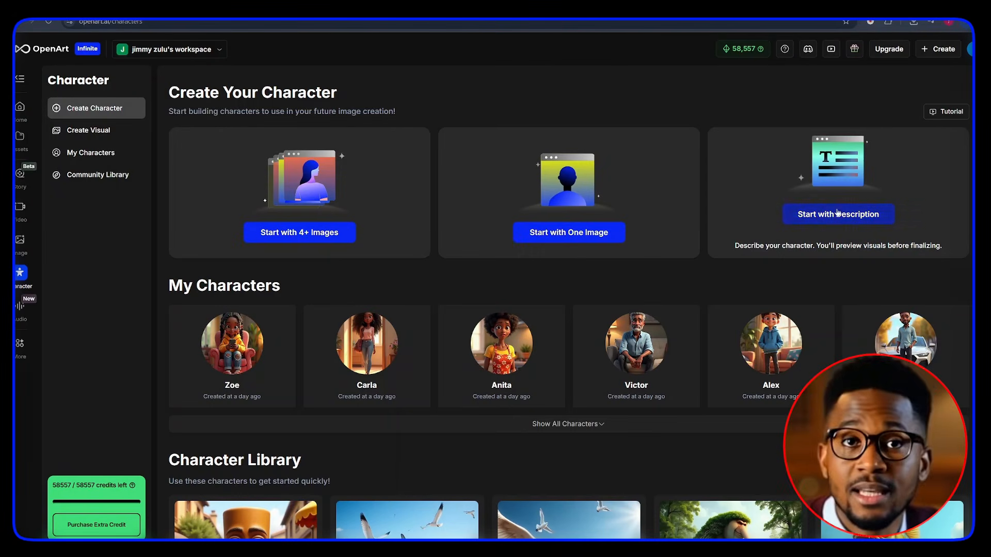
click(836, 212)
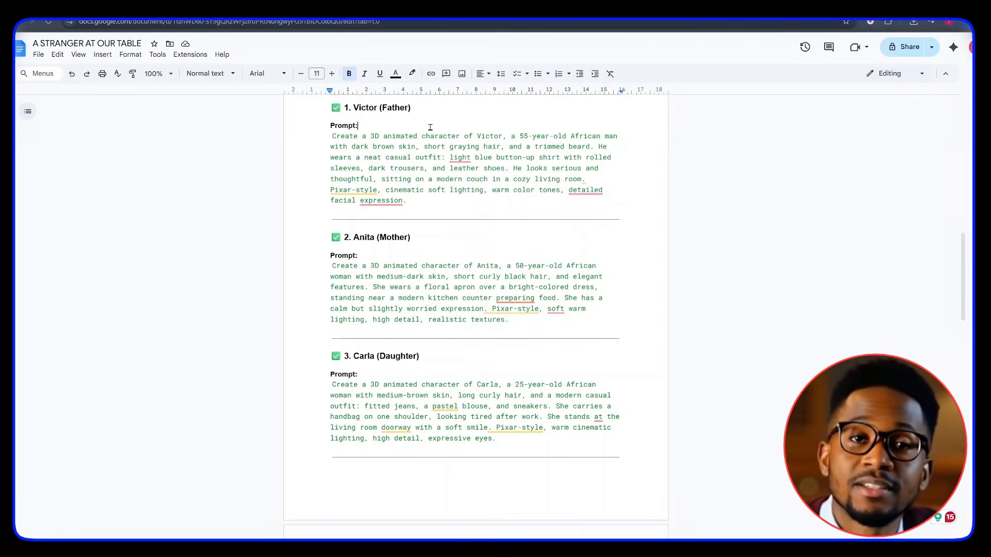
Step: Name the character Victor, paste Victor's prompt as its description, choose the 3D style and generate previews
double_click(354, 109)
key(ctrl+c)
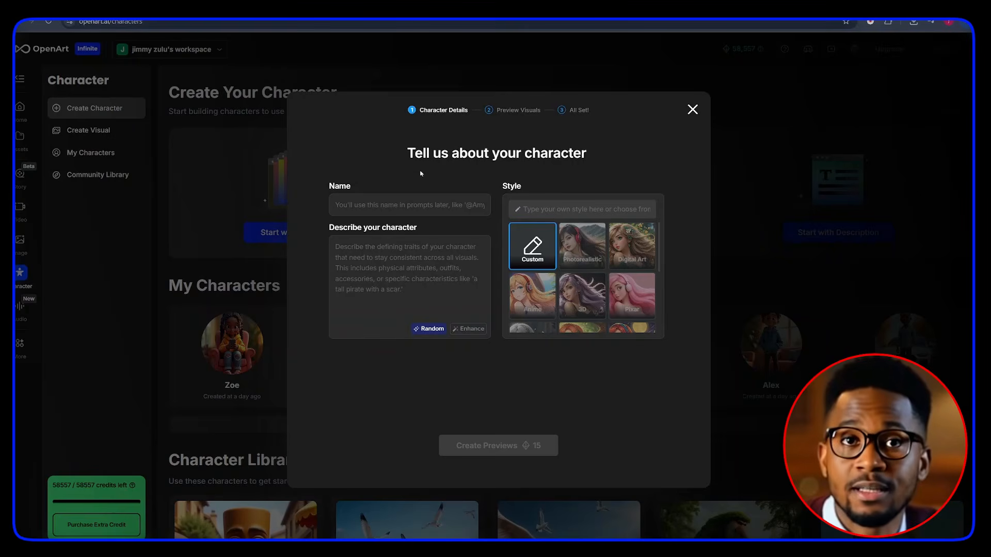
click(375, 197)
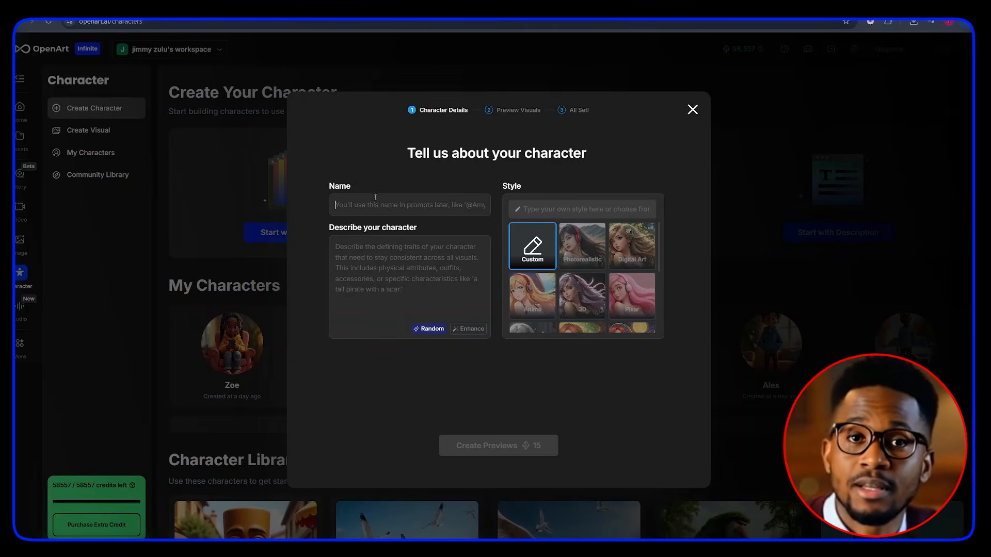
key(ctrl+v)
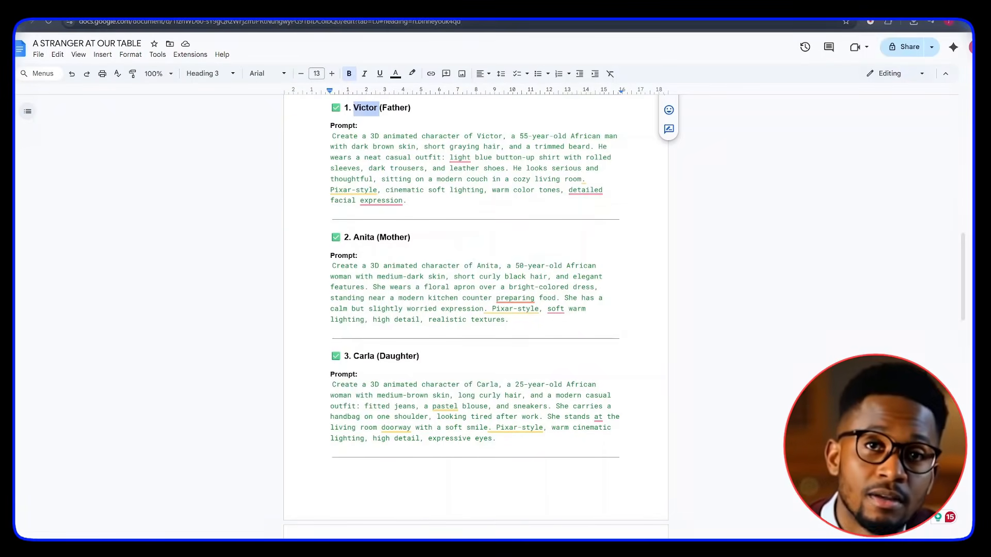
drag(333, 136, 410, 199)
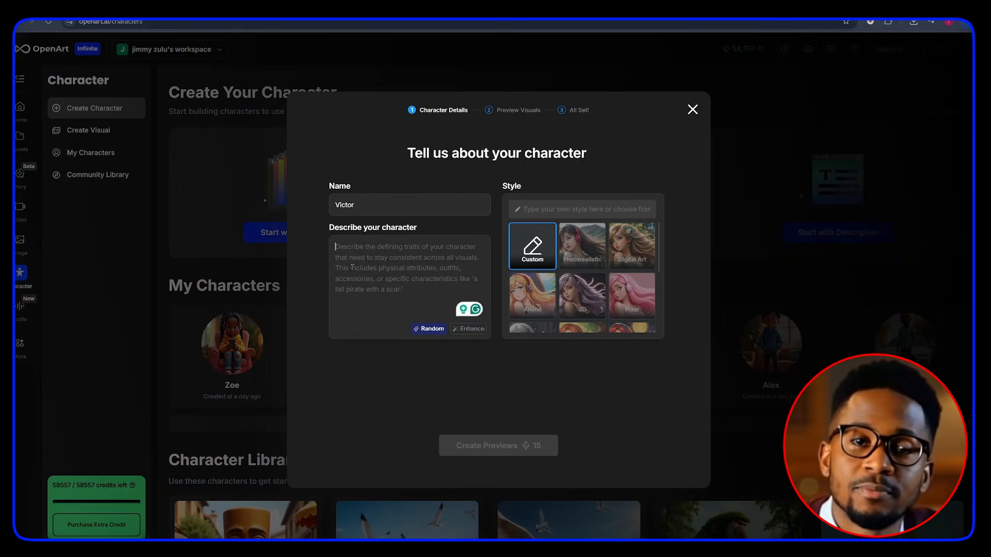
key(ctrl+v)
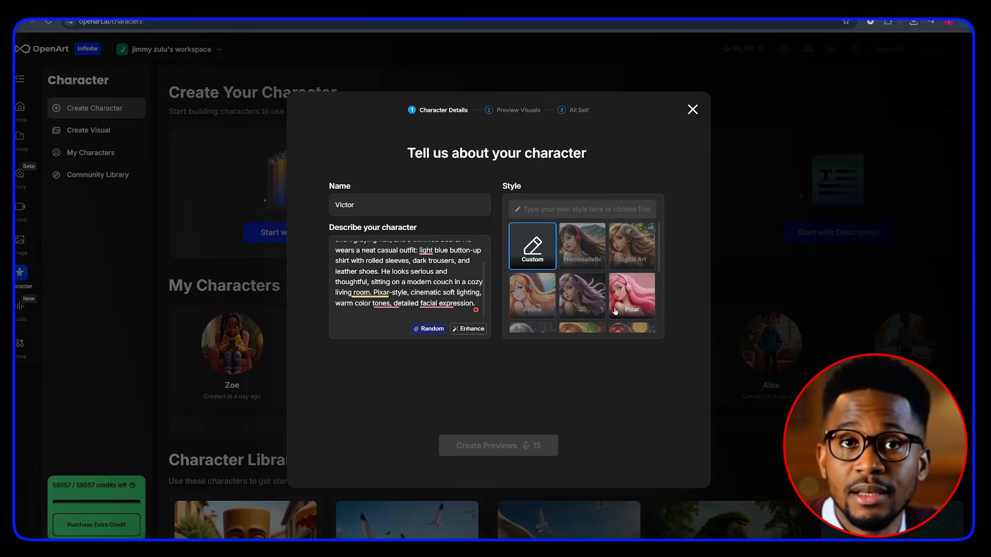
click(594, 287)
scroll(594, 287, down, 3)
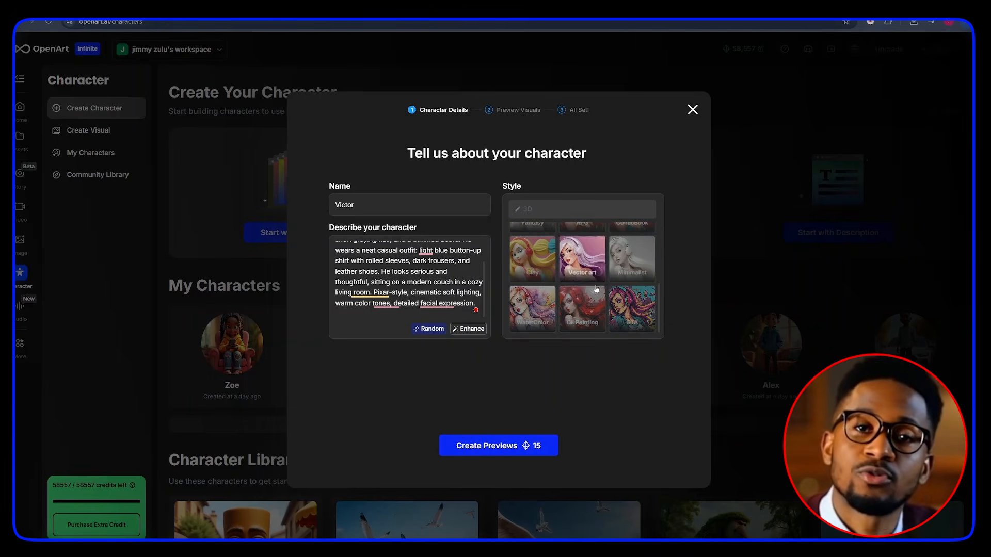
scroll(596, 289, up, 3)
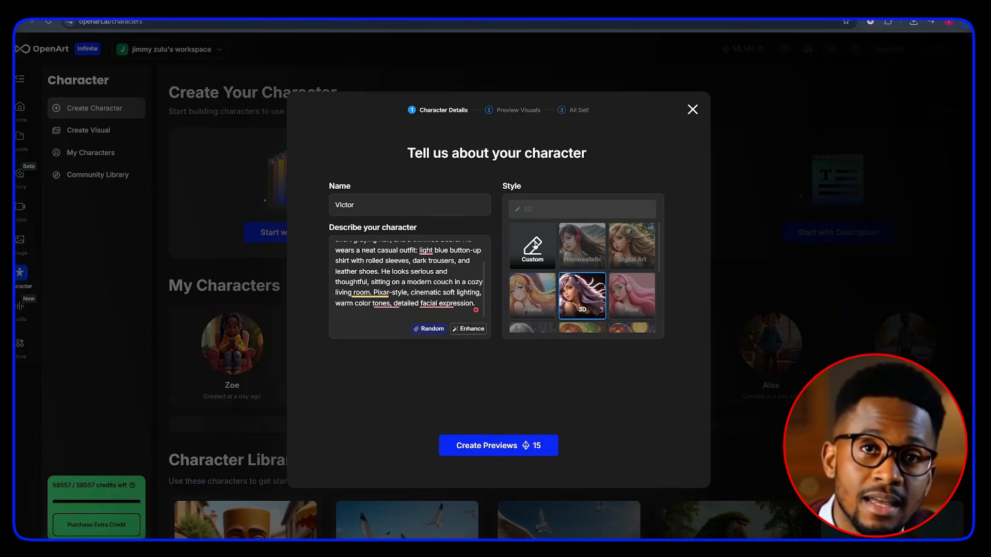
click(481, 447)
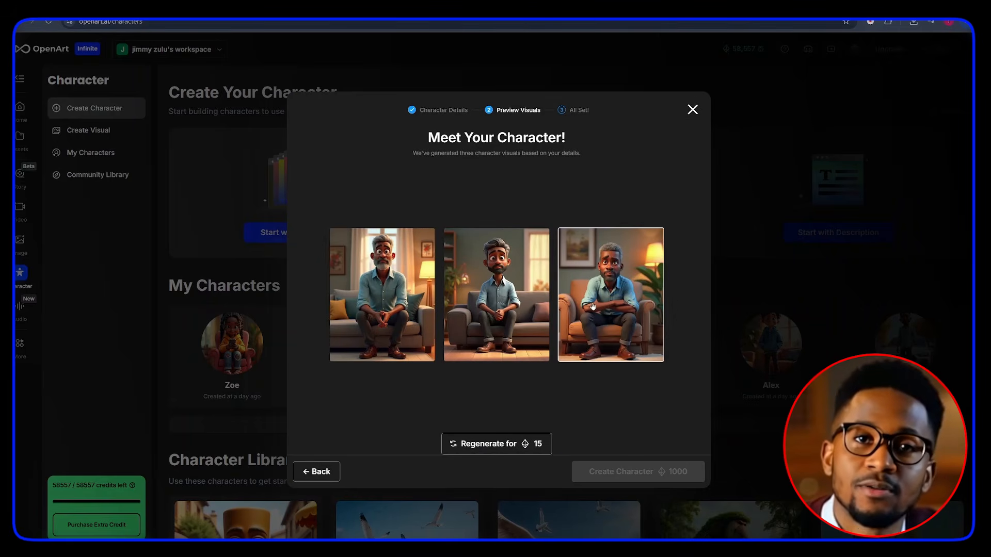
Step: Select the third Victor preview, create the character and close the progress window
click(592, 306)
click(597, 488)
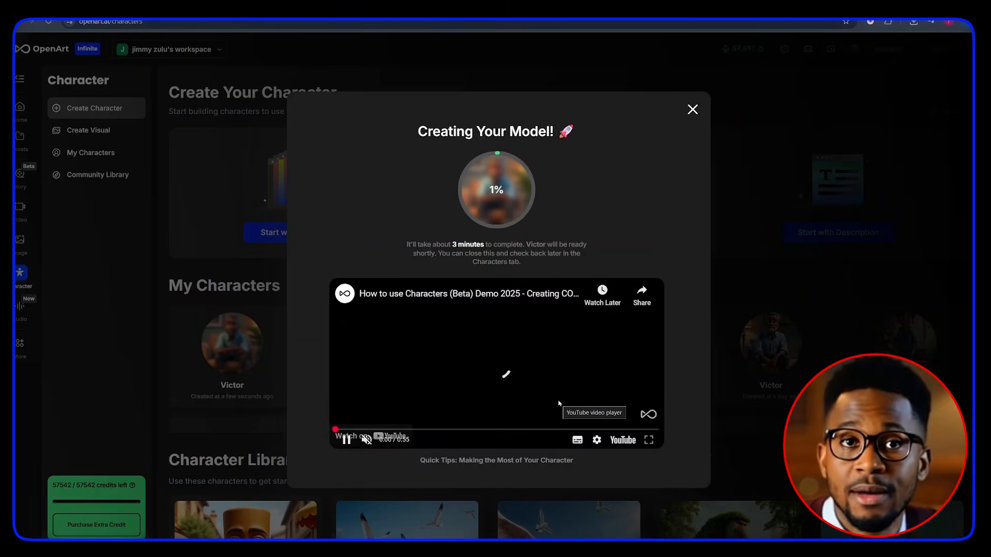
click(692, 110)
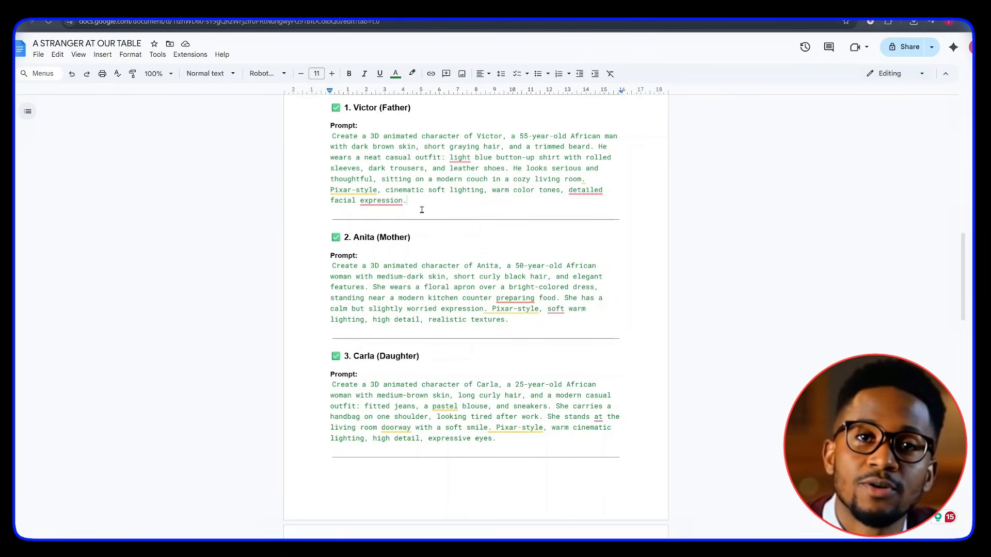
Step: Name a new character Anita, paste Anita's prompt as its description, choose the 3D style and generate previews
double_click(372, 237)
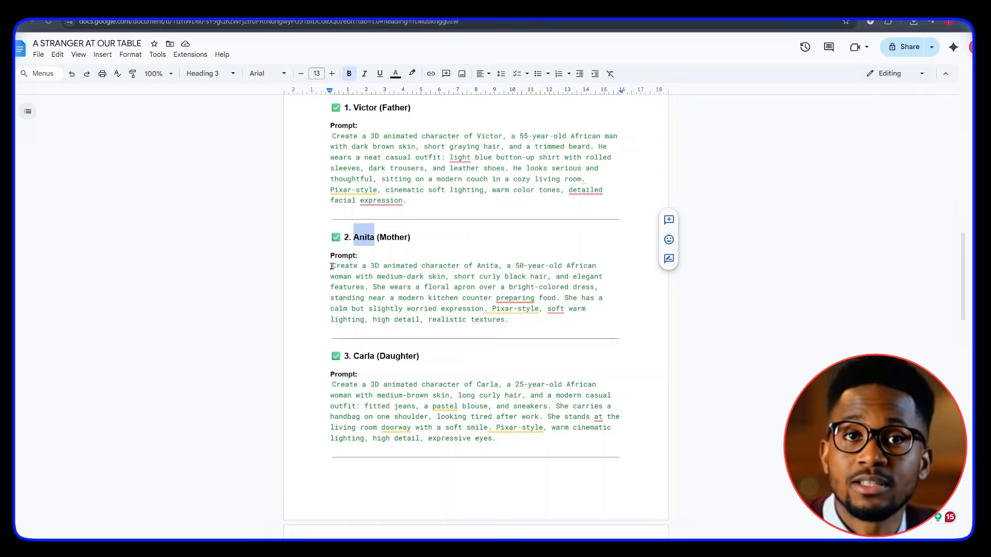
drag(331, 265, 510, 321)
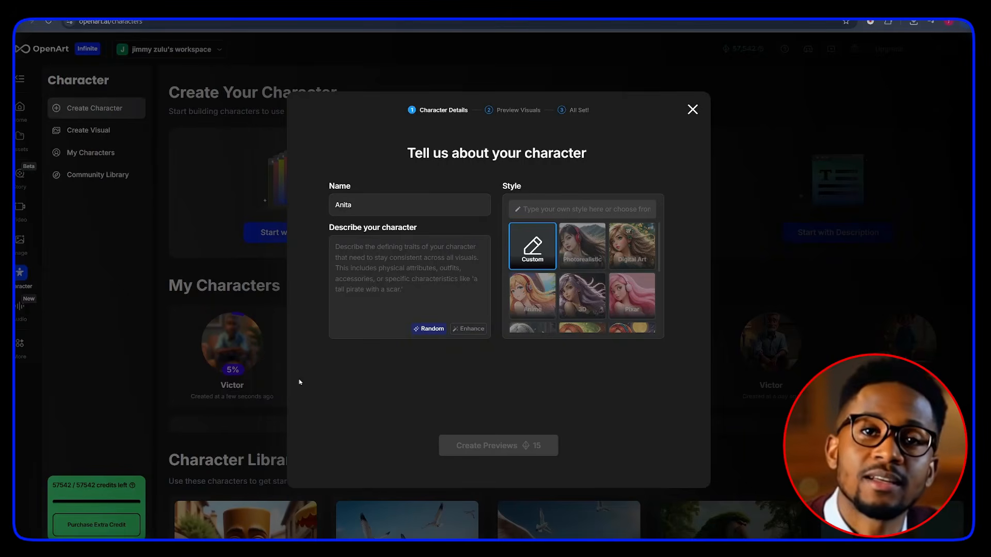
click(350, 272)
key(ctrl+v)
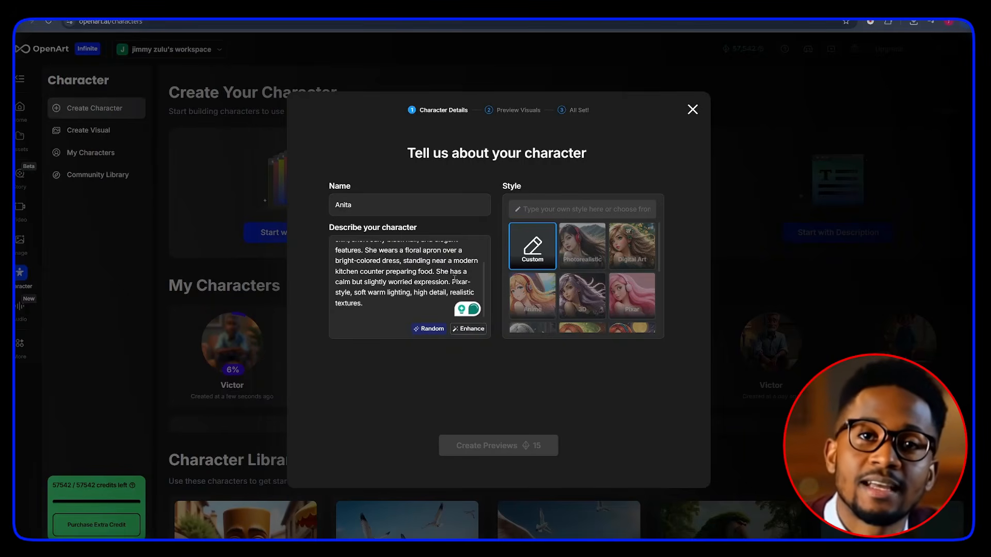
click(590, 294)
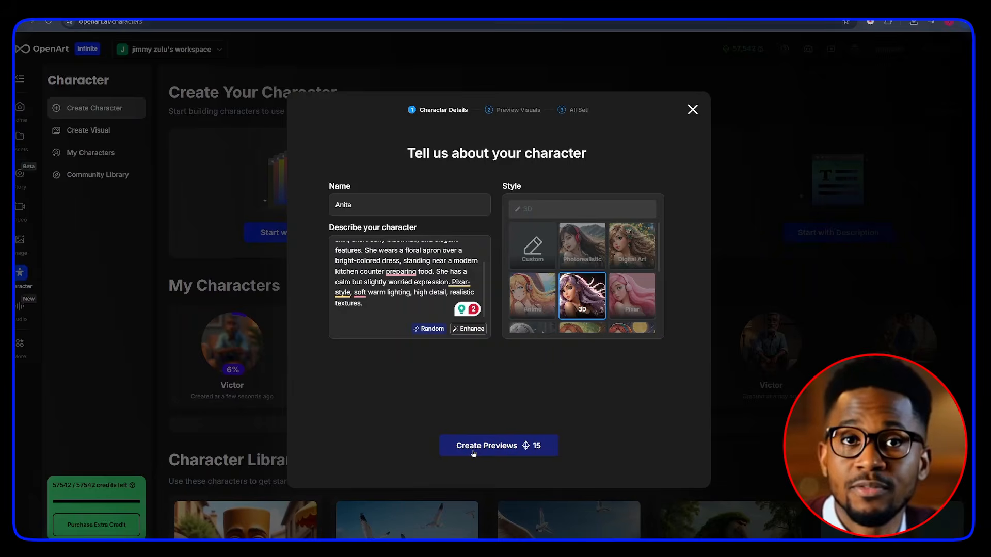
click(473, 446)
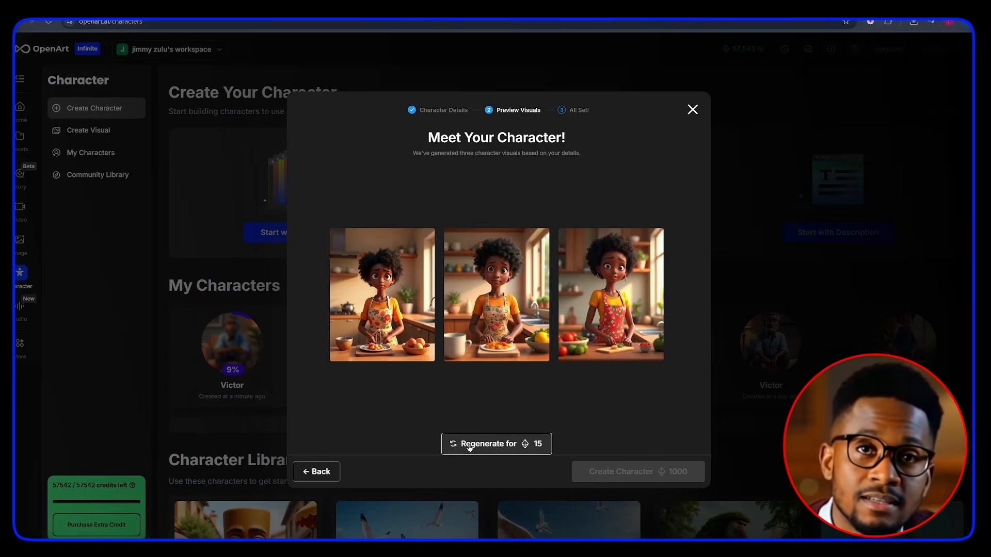
Step: Select the third Anita preview and create the character
click(588, 341)
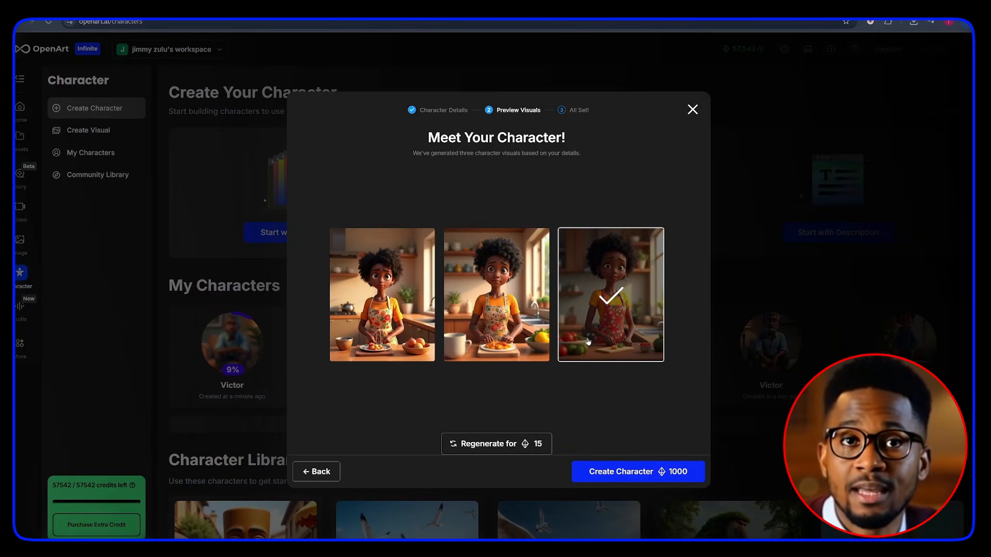
click(602, 469)
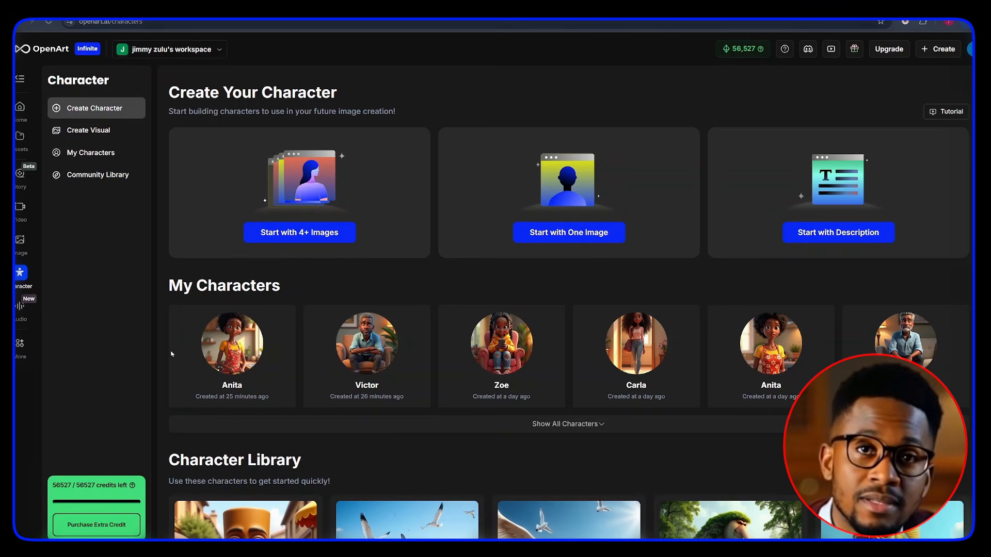
drag(163, 284, 292, 280)
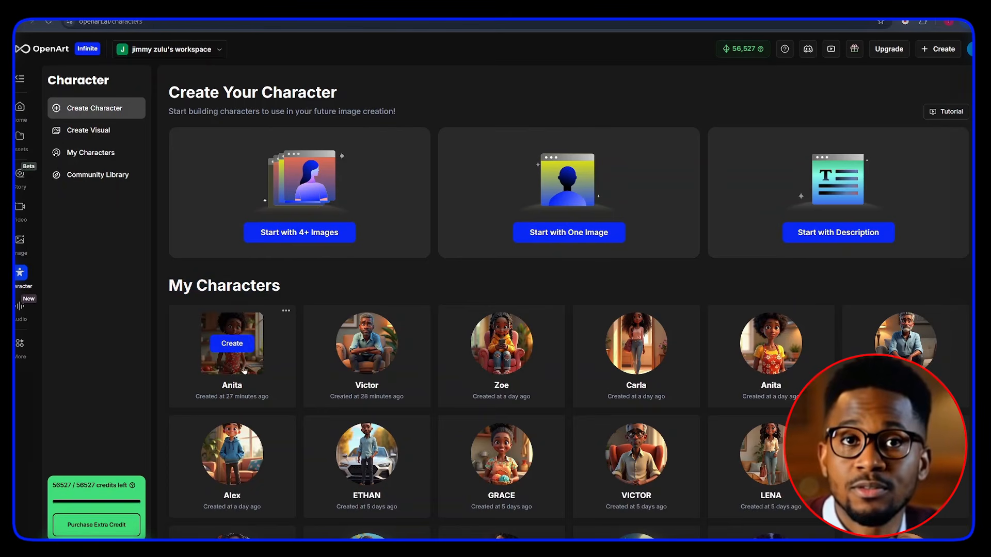
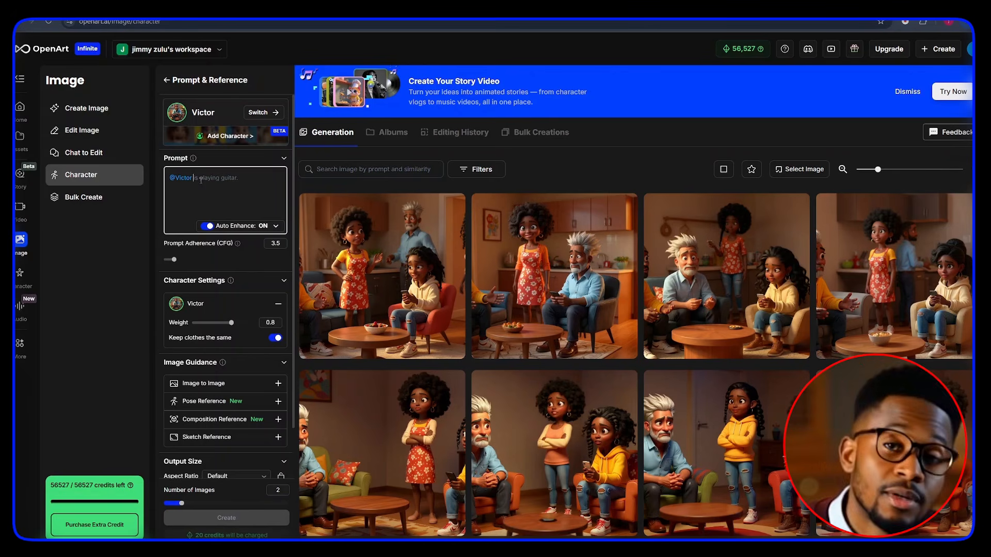
Step: Add Anita, Zoe and Carla from My Characters to the character visual alongside Victor
click(220, 136)
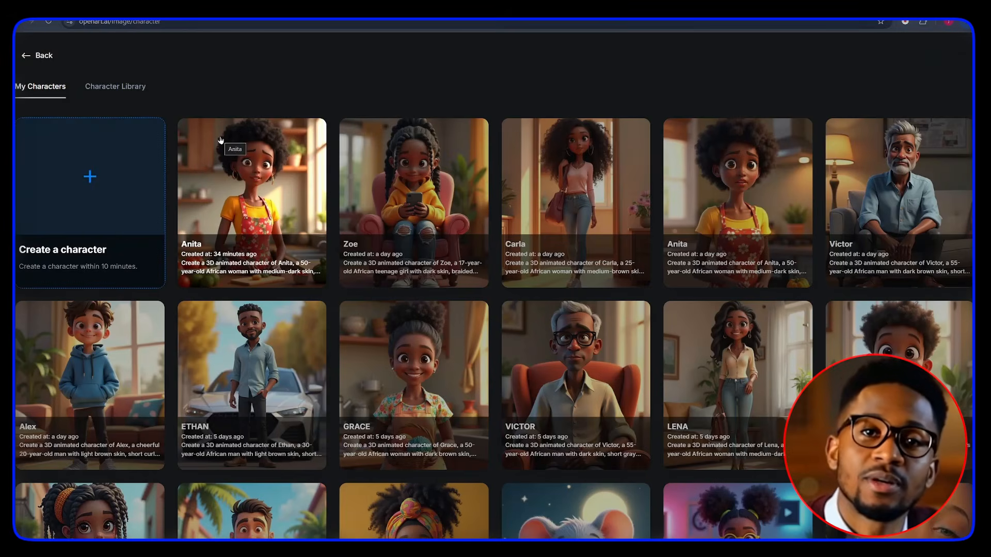
click(217, 202)
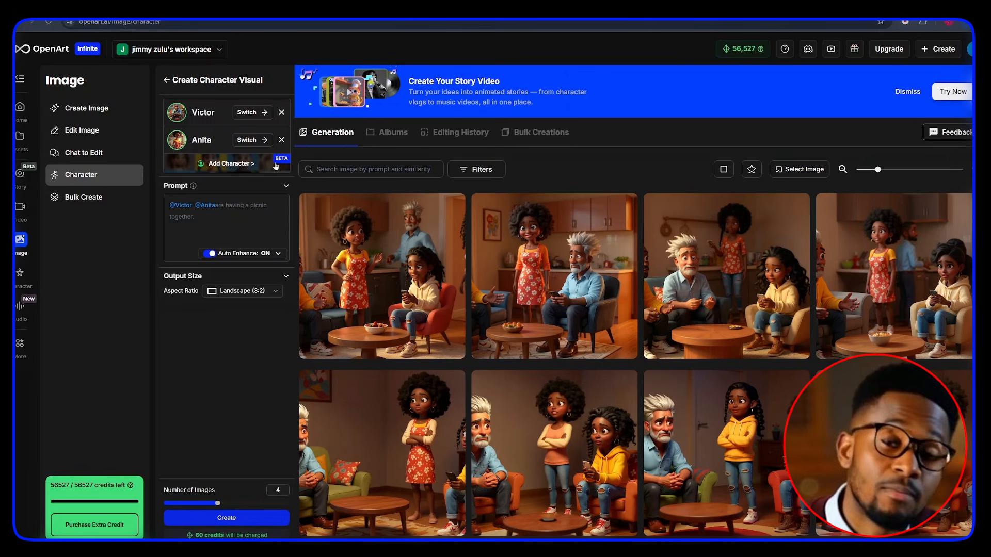
click(228, 167)
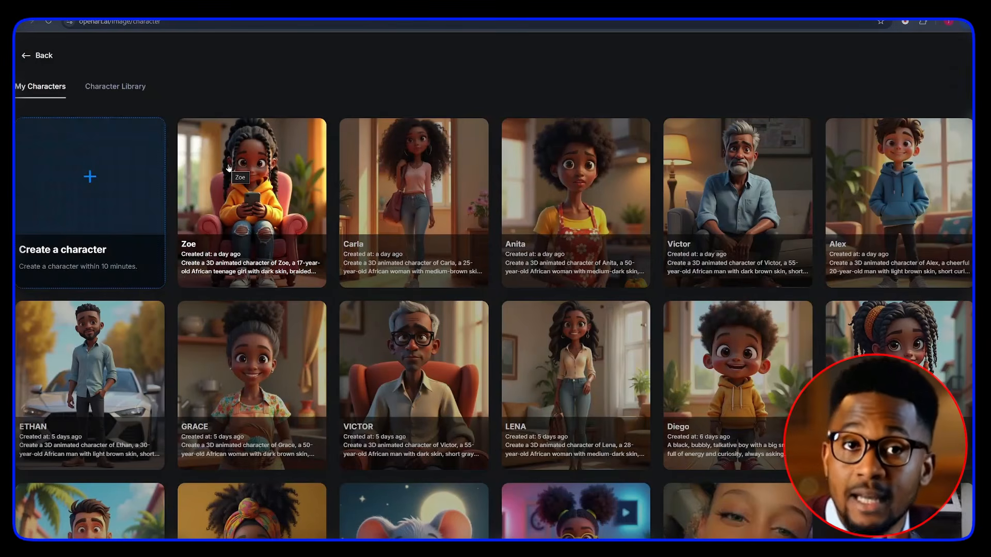
click(228, 168)
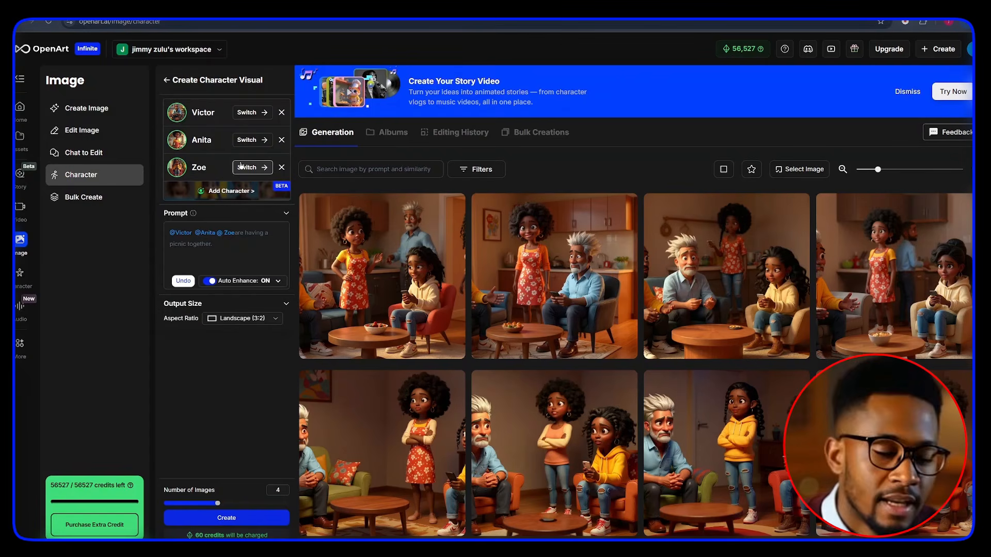
click(223, 187)
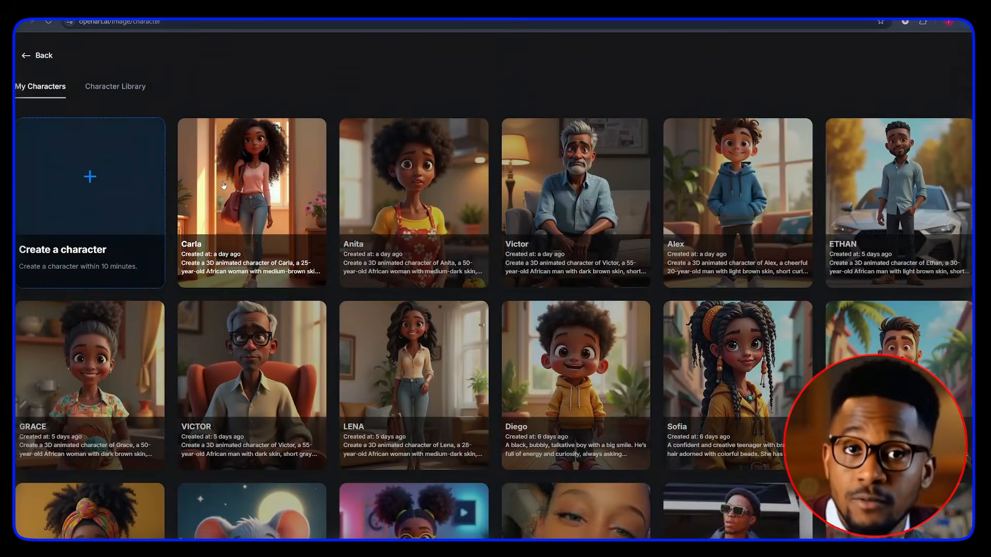
click(224, 186)
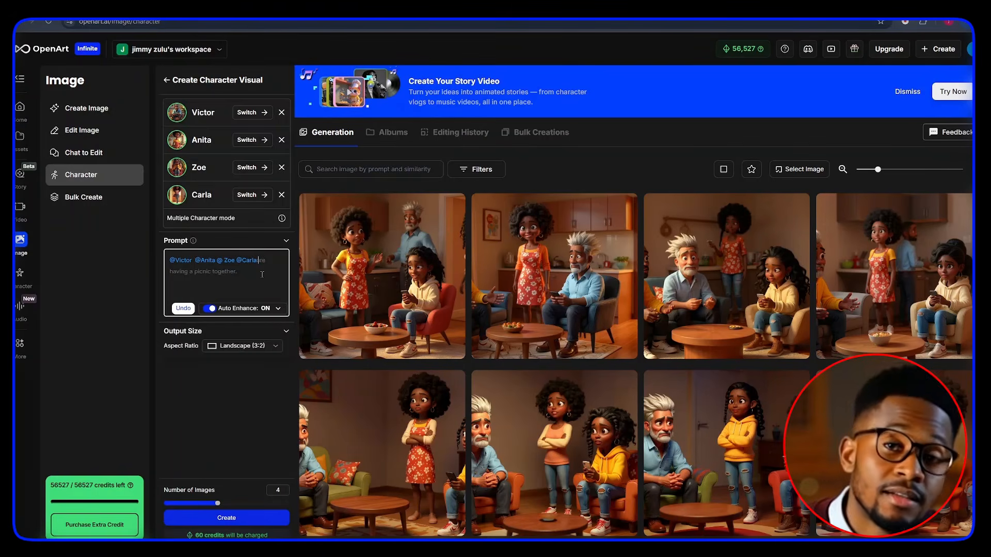
Step: Paste the four-character living-room scene prompt and set the output to Cinema (16:9) with 2 images
key(ctrl+v)
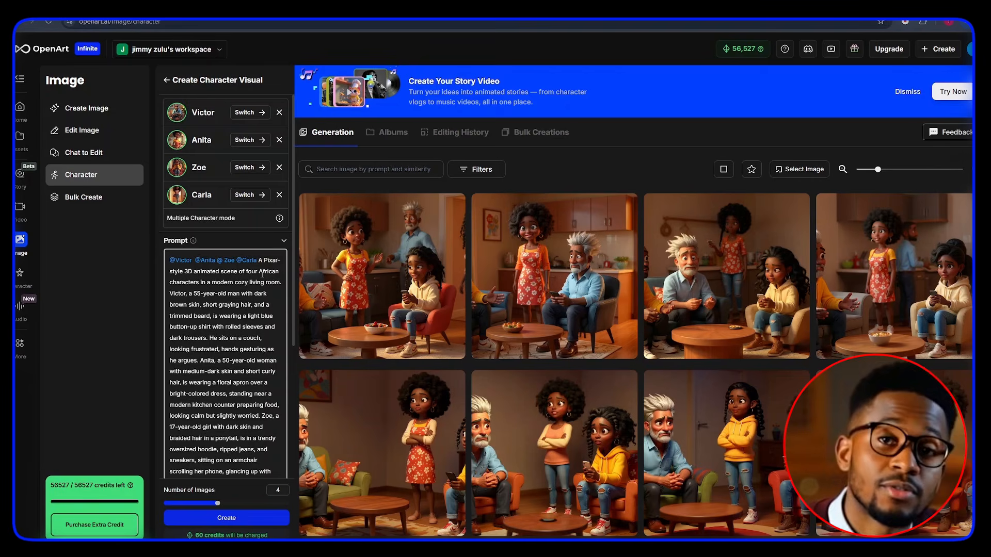
scroll(239, 319, down, 4)
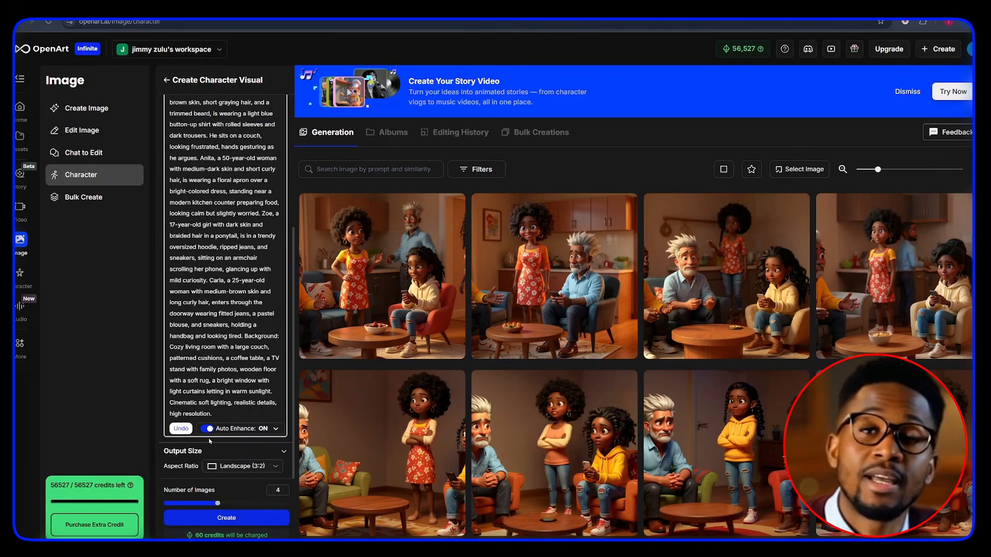
click(236, 472)
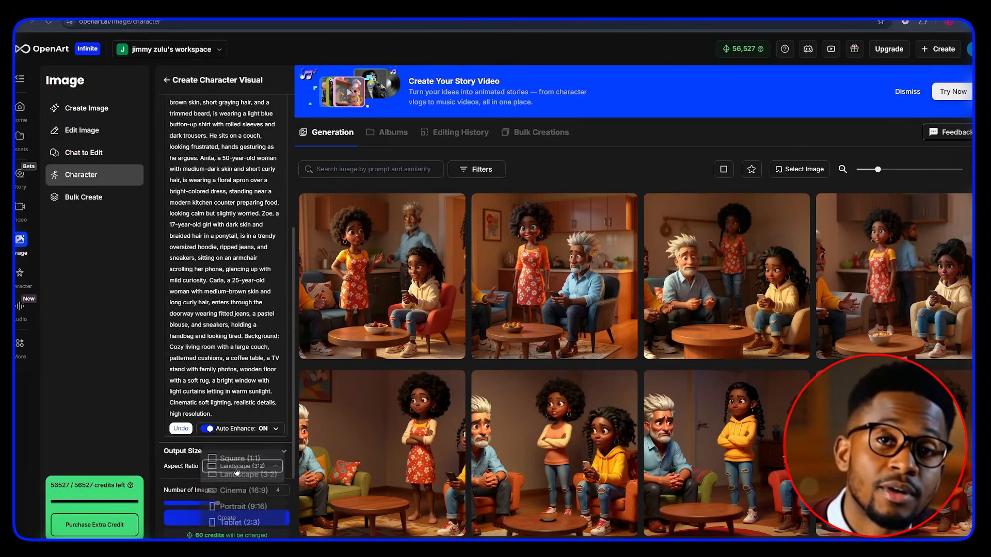
click(244, 491)
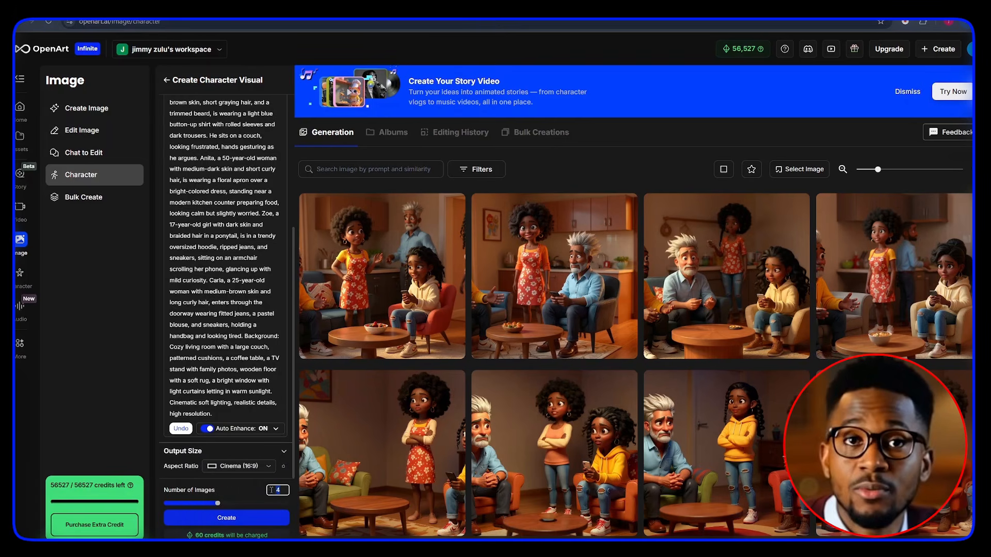
text(2)
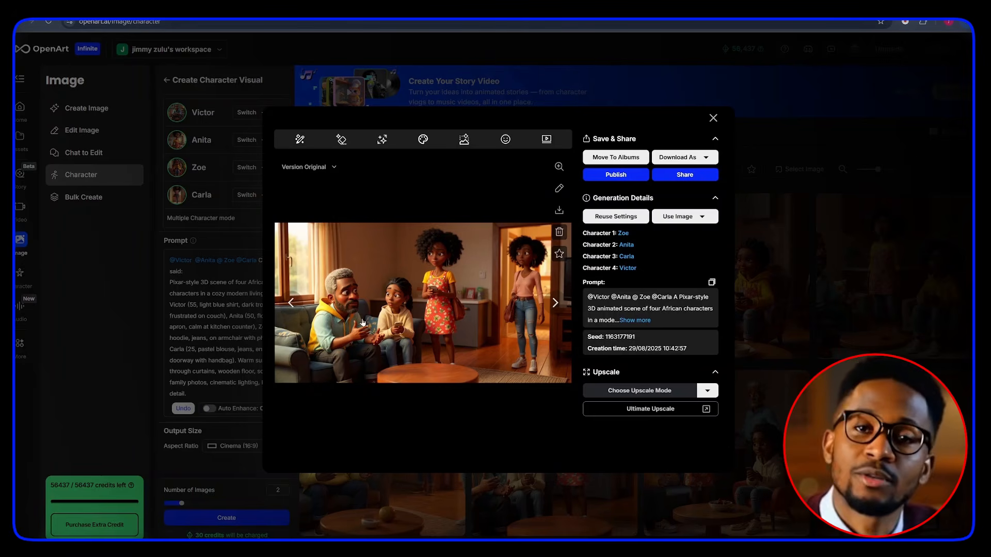
Step: Upscale the chosen four-character scene image with Ultimate Upscale in Ultra version and download the result
click(291, 303)
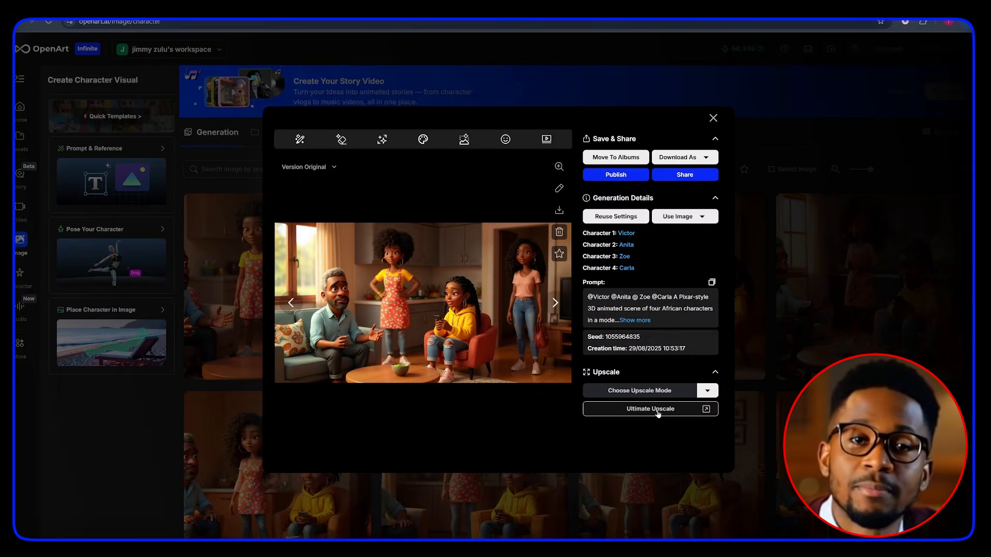
click(651, 409)
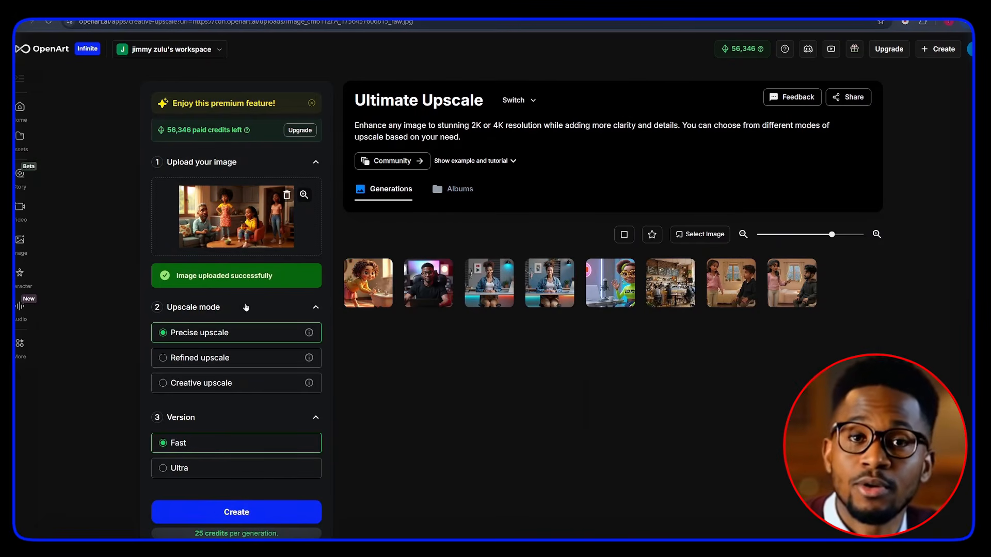
click(162, 468)
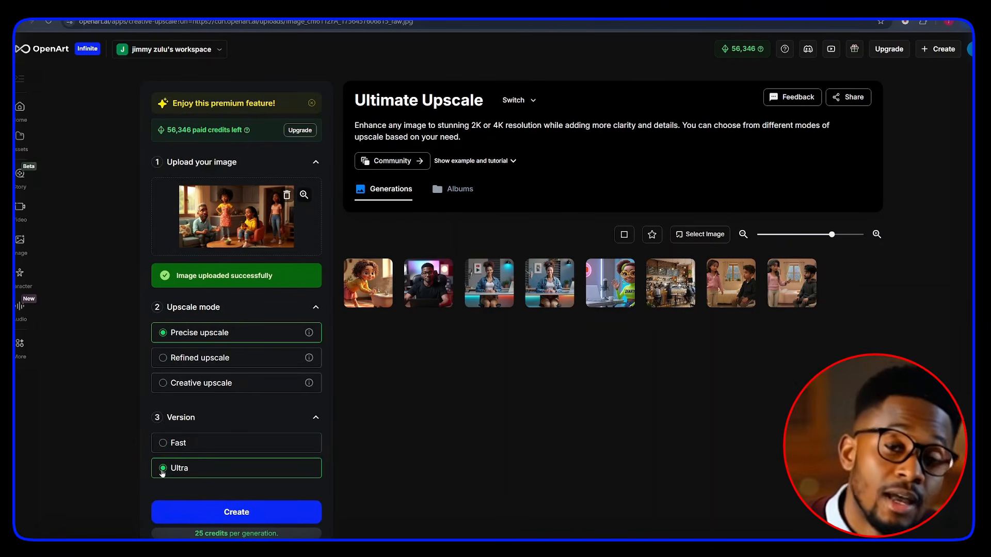
click(224, 515)
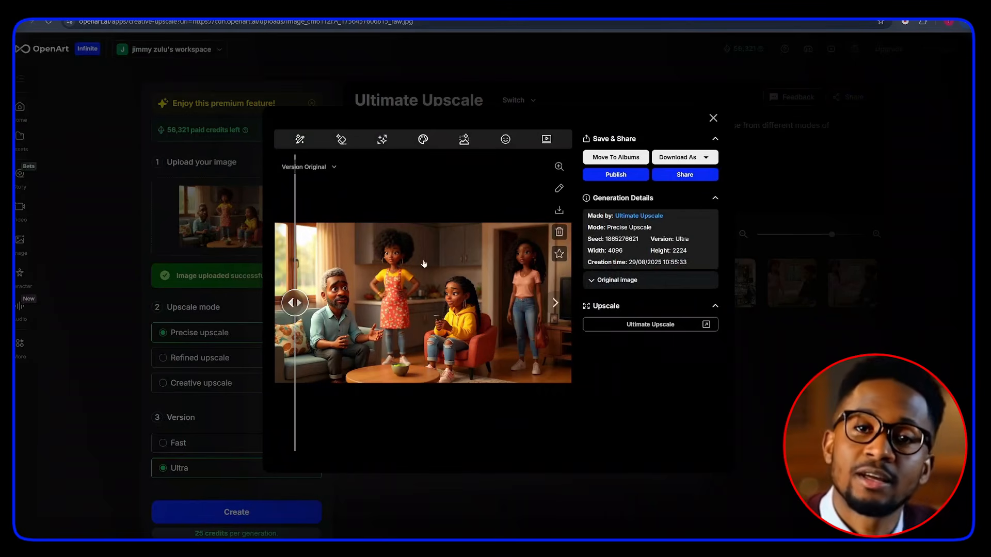
click(558, 213)
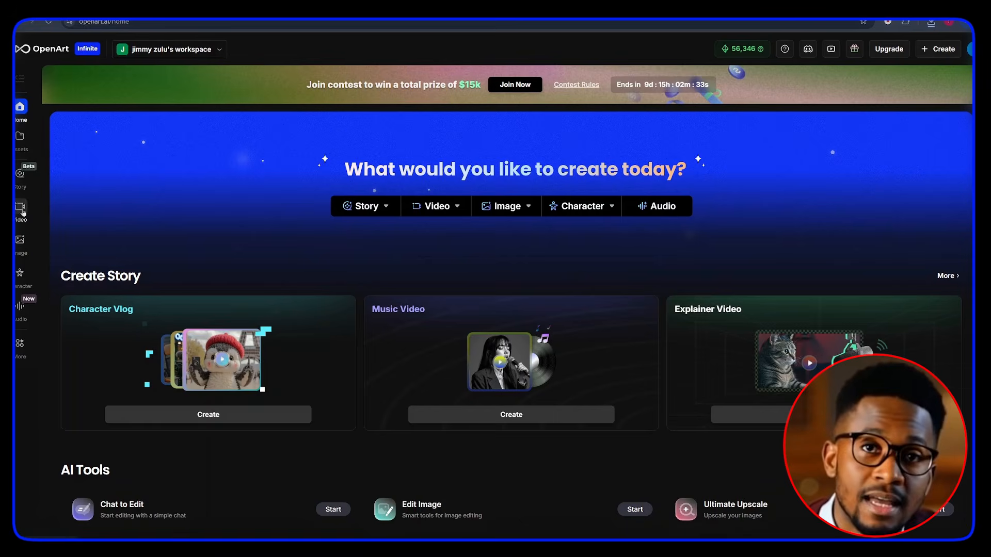
Step: Open the Image to Video tool and select the Veo3 model
click(19, 213)
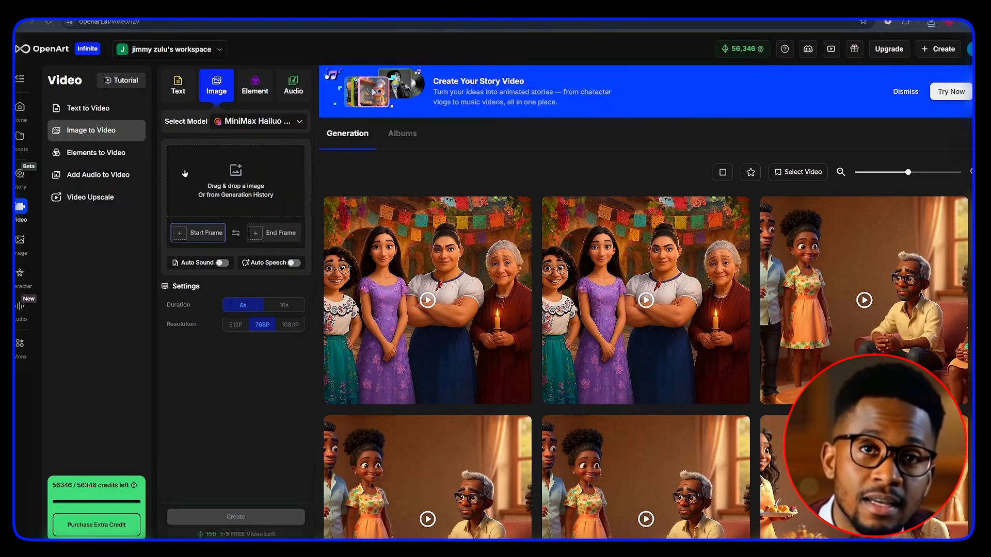
click(258, 122)
click(186, 177)
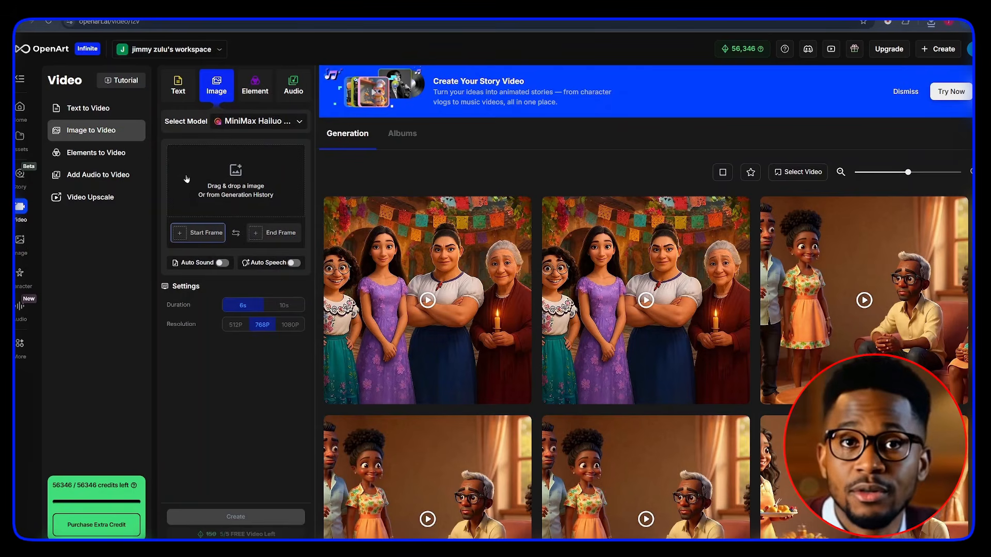
click(250, 123)
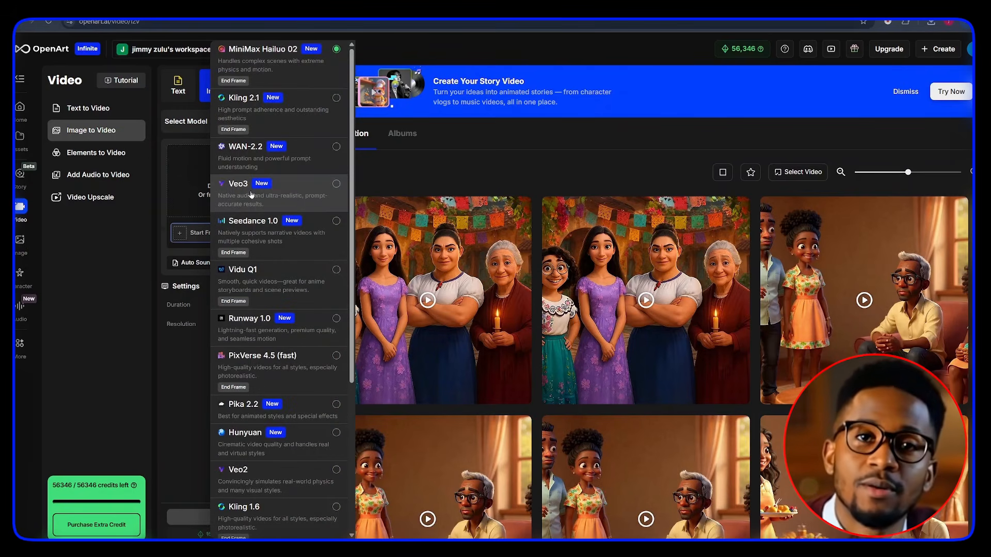
click(251, 194)
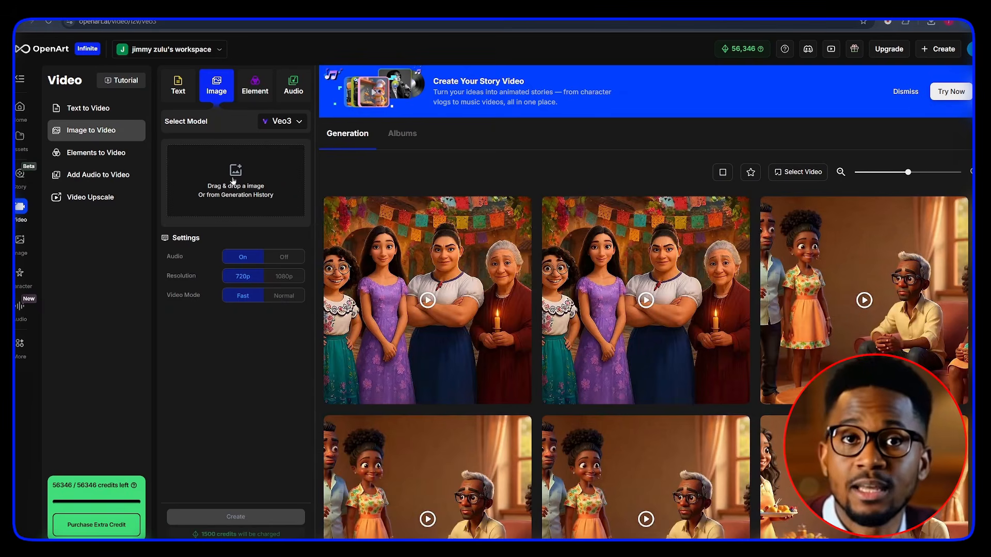
Step: Upload the upscaled scene image as the source frame and set the resolution to 1080p
click(235, 185)
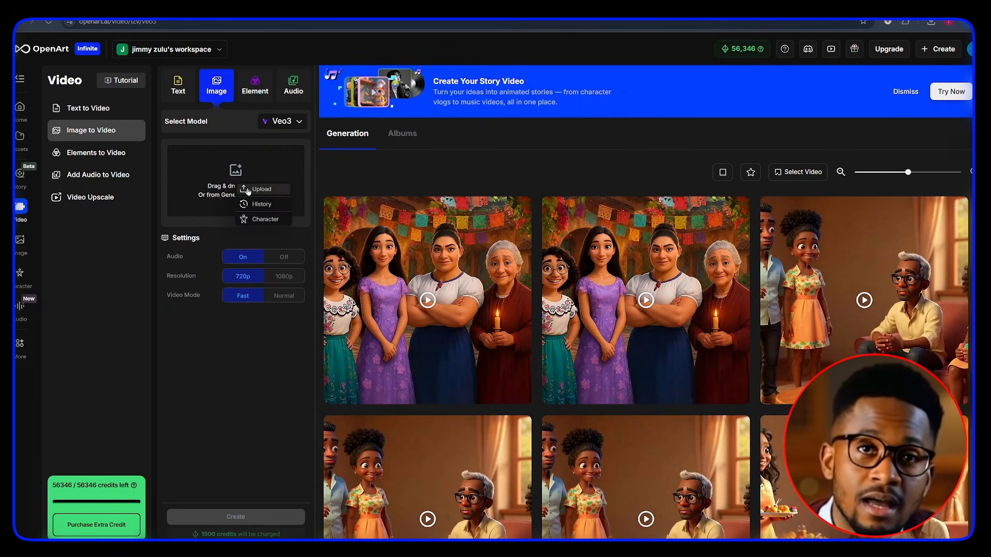
click(249, 190)
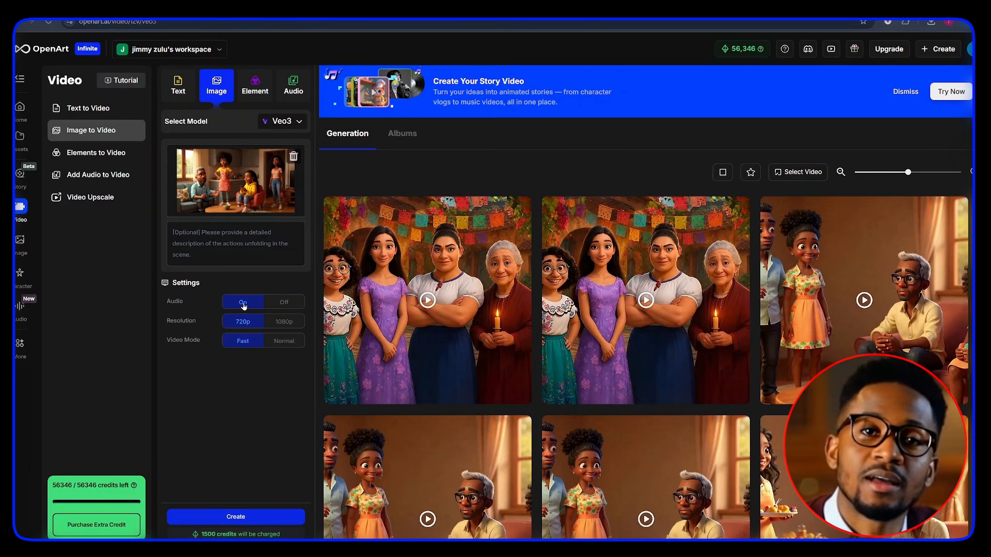
click(285, 324)
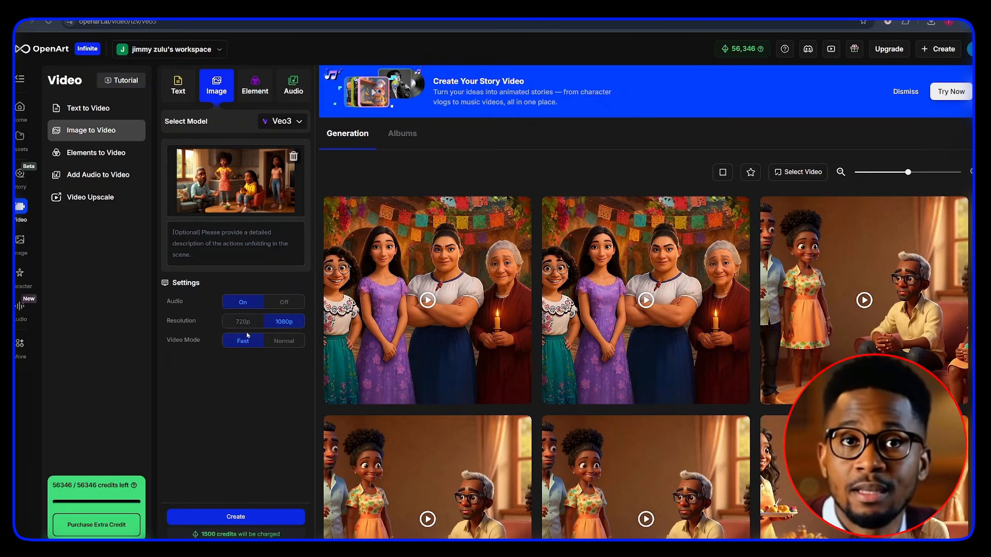
Step: Copy Victor's first line of dialogue from the "A Stranger at Our Table" script document
click(218, 240)
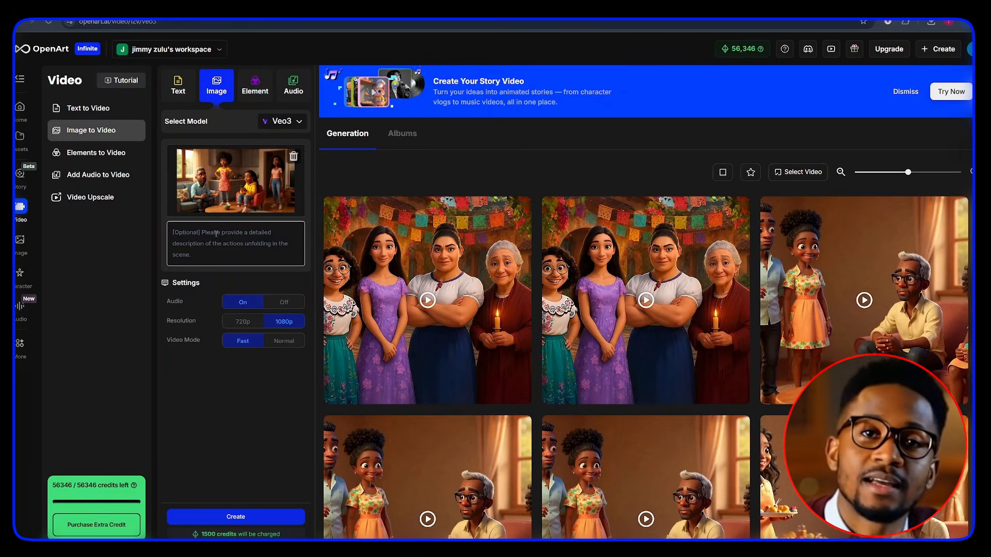
click(216, 234)
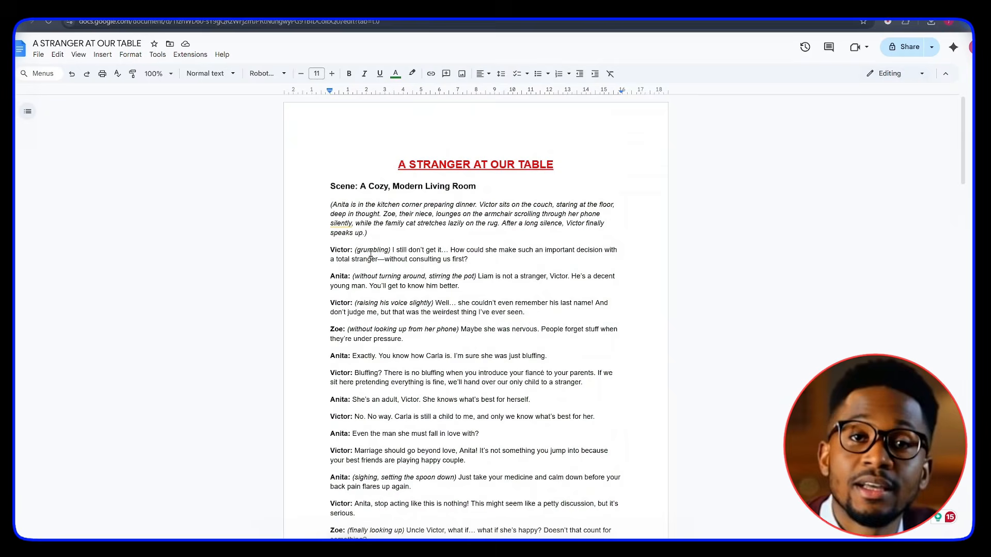
click(417, 250)
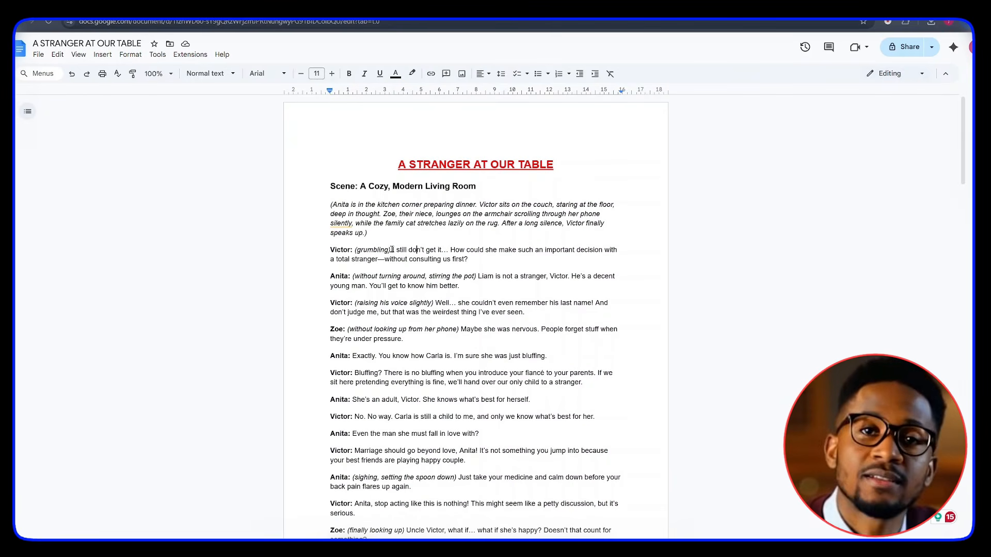
drag(392, 250, 467, 257)
right_click(466, 257)
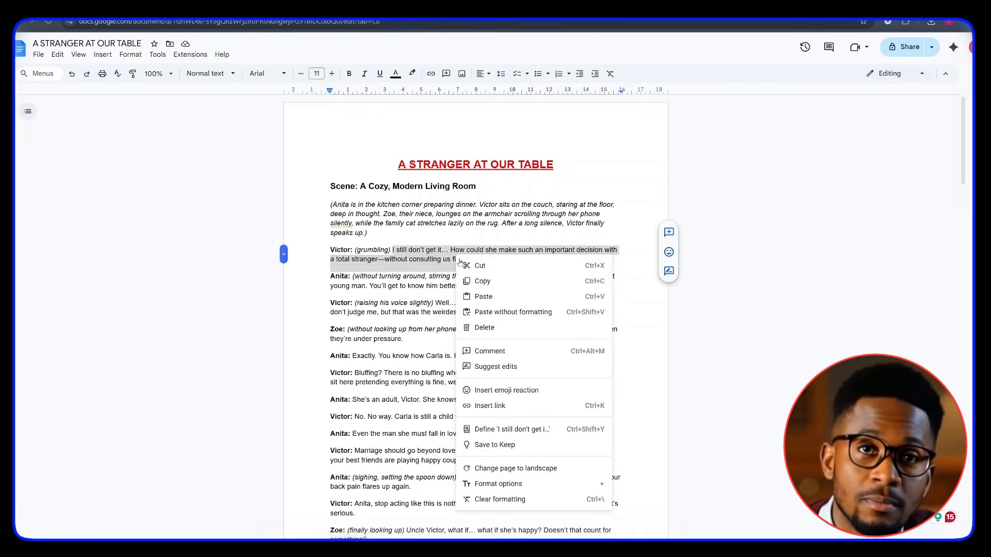
click(480, 282)
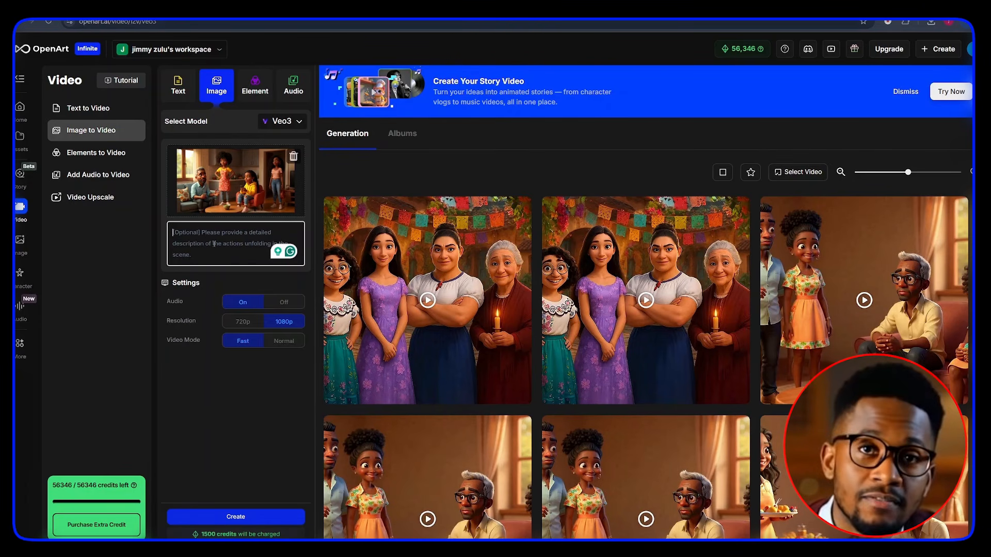
Step: Paste a description of the man in the blue shirt speaking Victor's line and try generating the video
key(ctrl+v)
scroll(185, 232, up, 3)
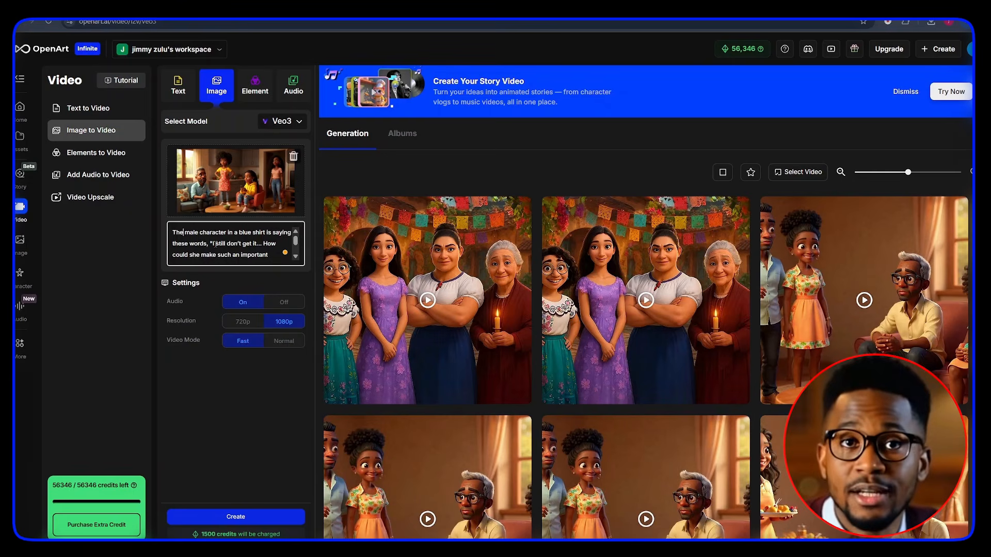
scroll(216, 243, down, 2)
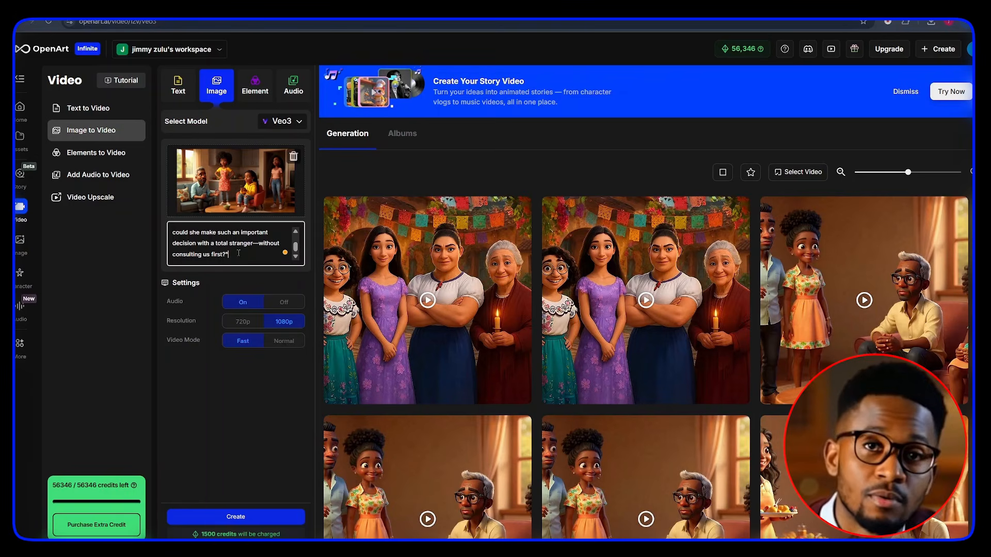
click(273, 516)
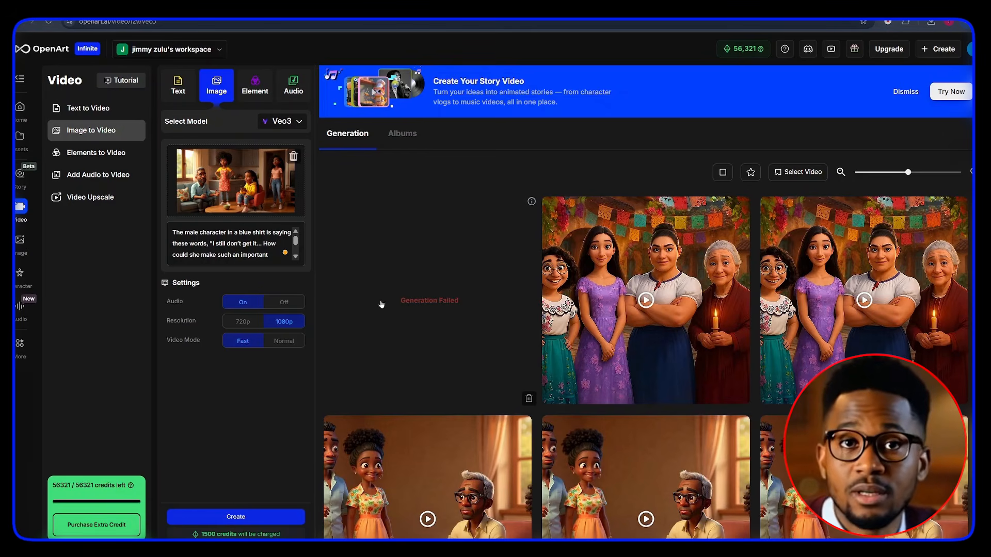
Step: Shorten the description so the line ends at "I still don't get it..." and generate the video again
click(258, 243)
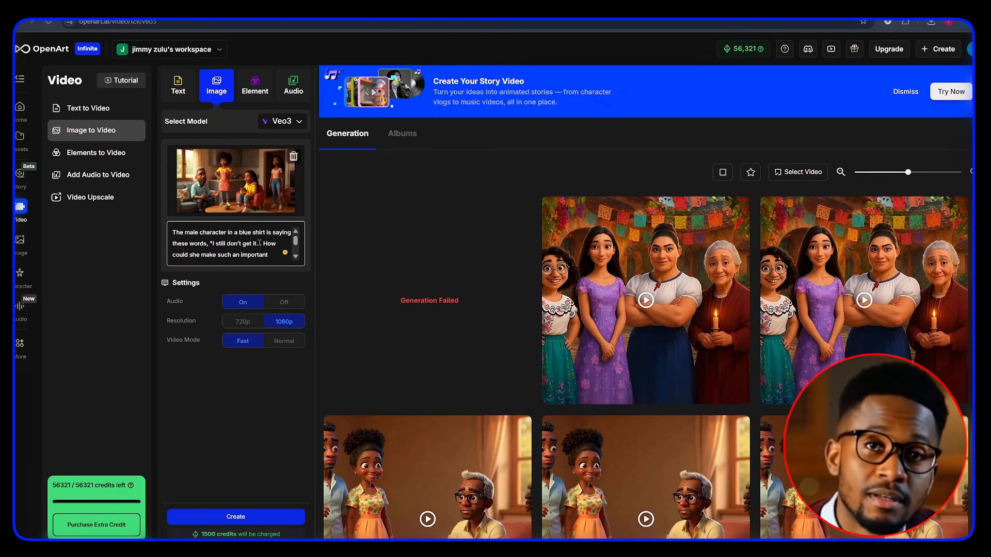
key(ctrl+a)
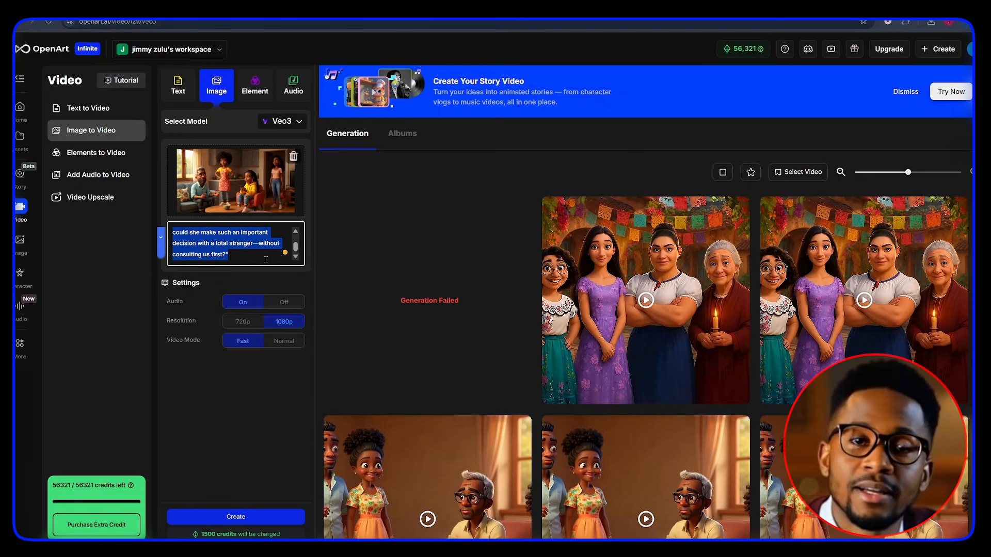
drag(265, 259, 259, 246)
key(BackSpace)
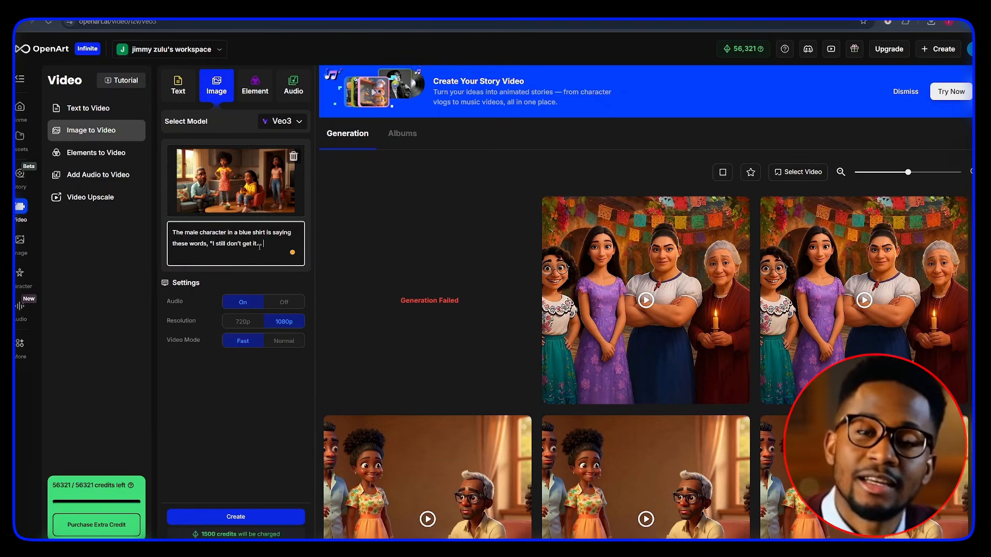
click(236, 517)
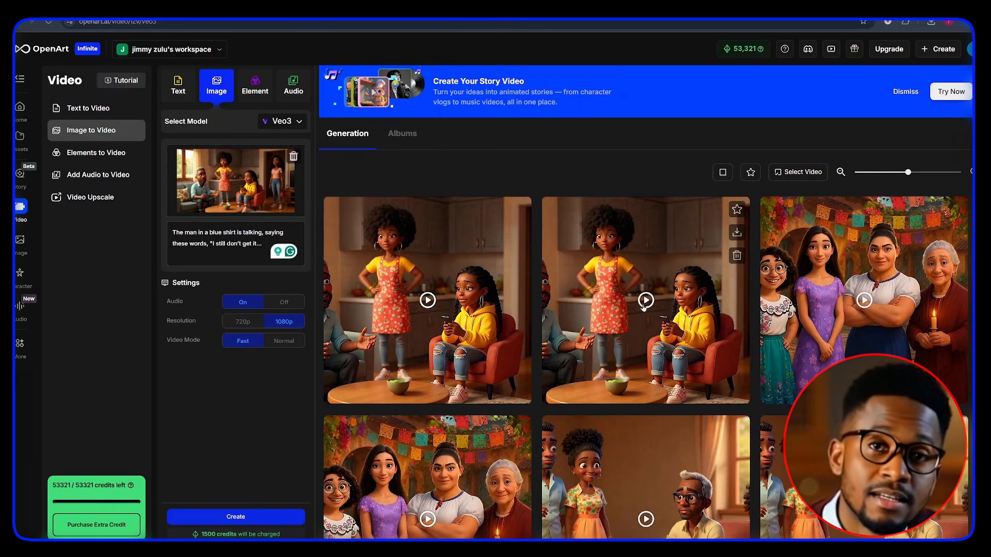
Step: Open the generated Veo3 videos and review their playback and prompt details
click(645, 300)
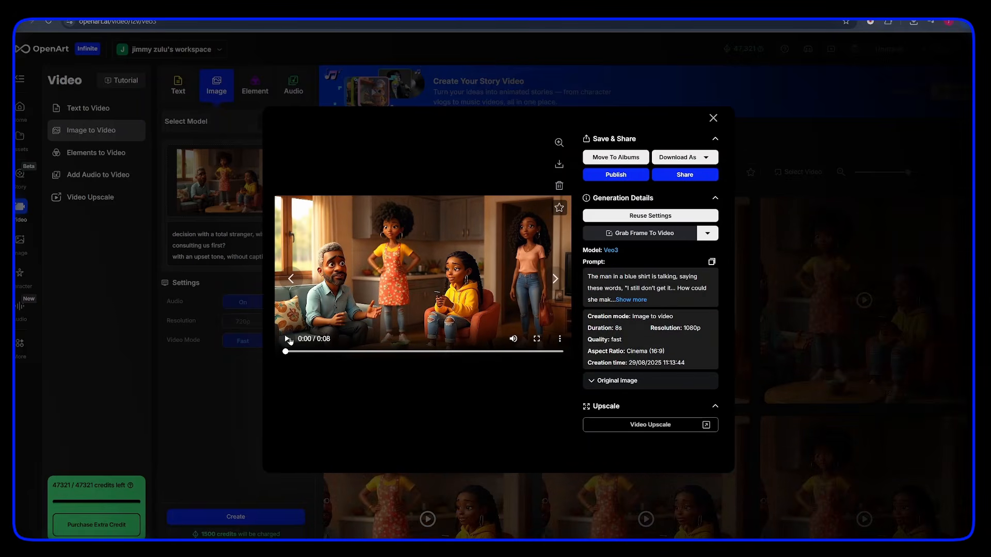
click(287, 339)
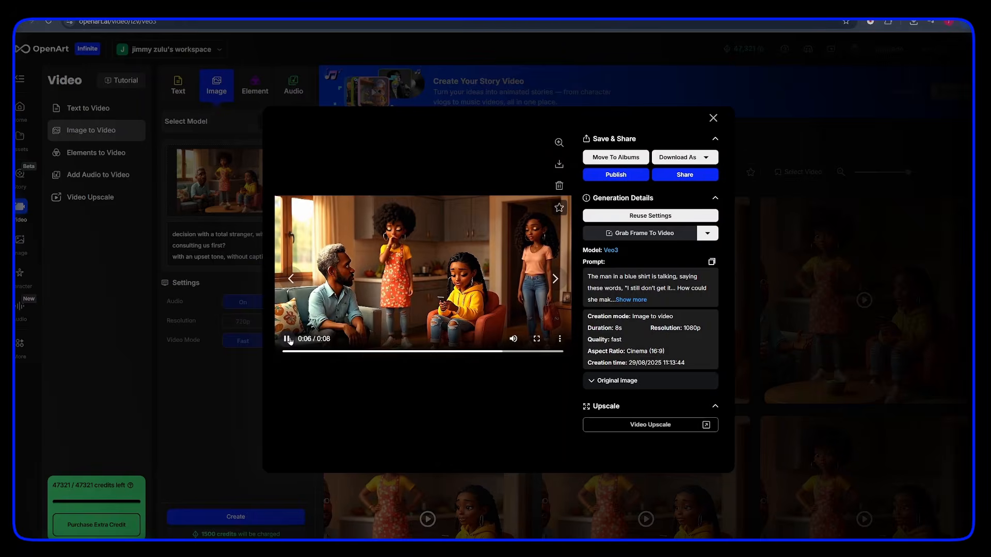
click(287, 339)
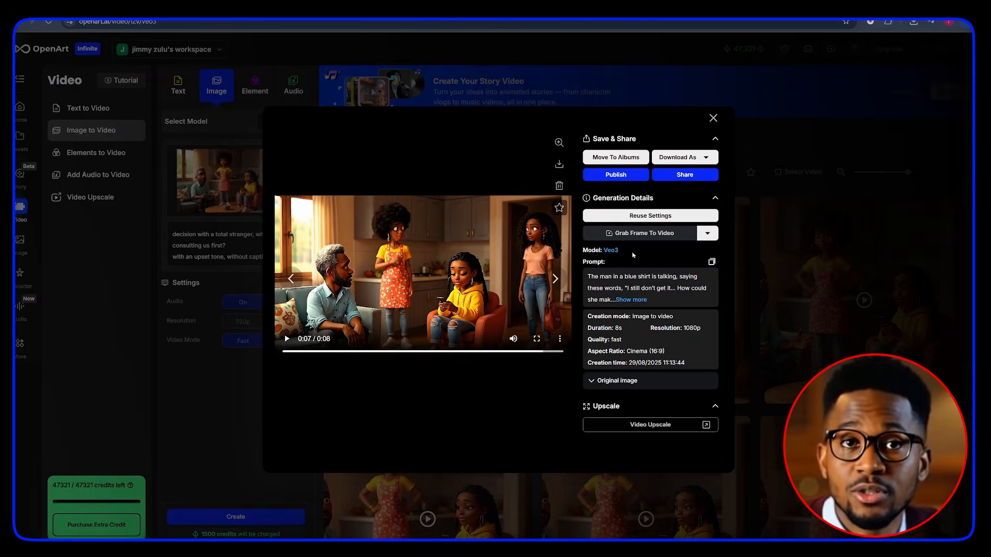
drag(582, 250, 625, 251)
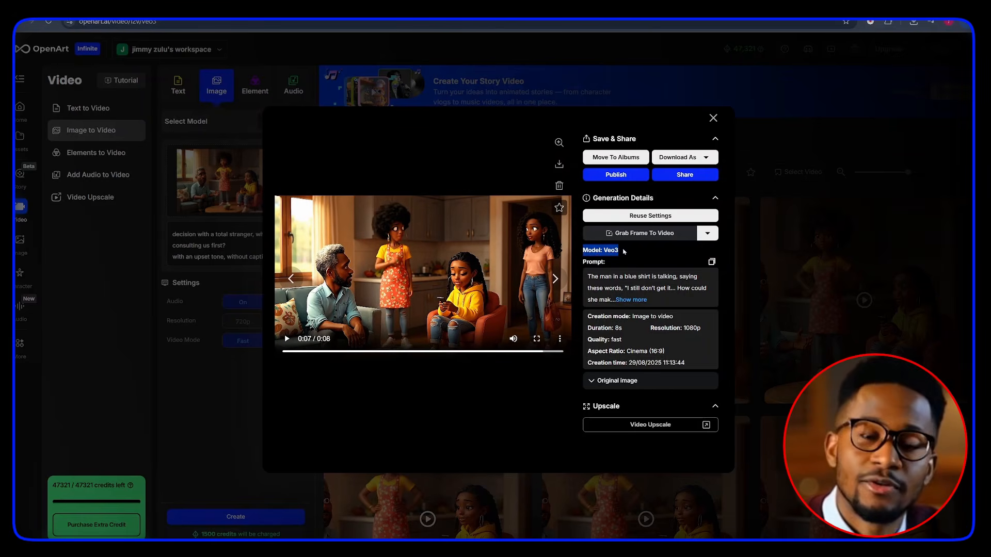
click(631, 300)
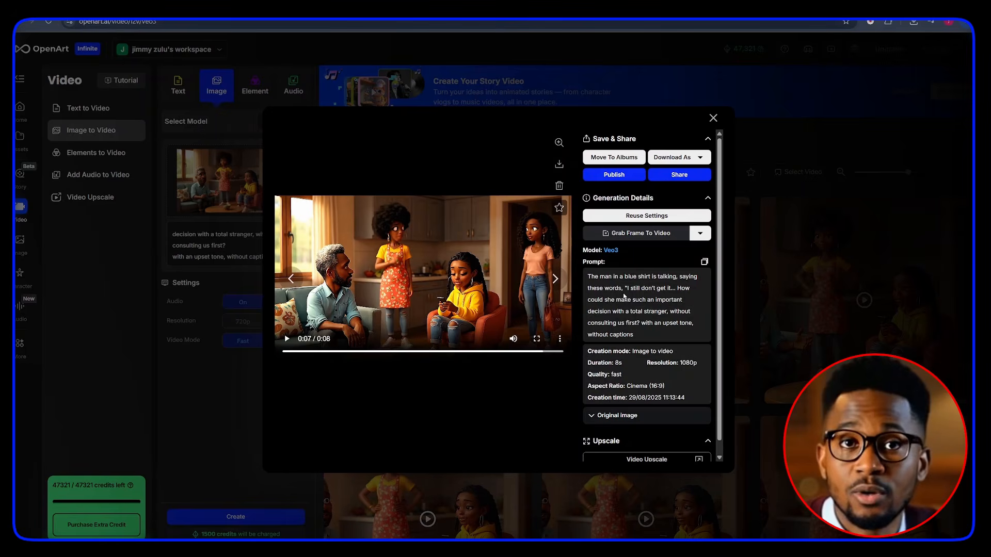
drag(626, 288, 641, 333)
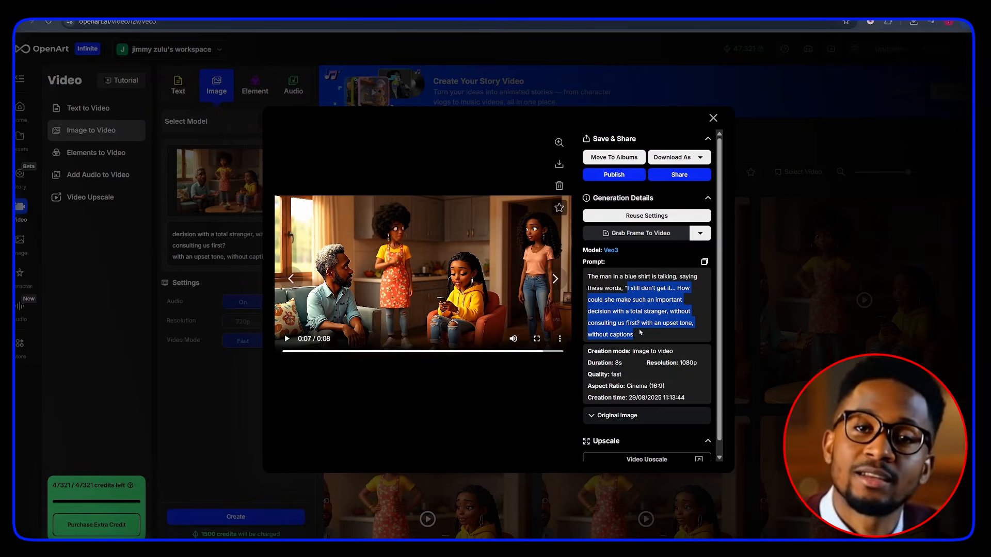
click(639, 324)
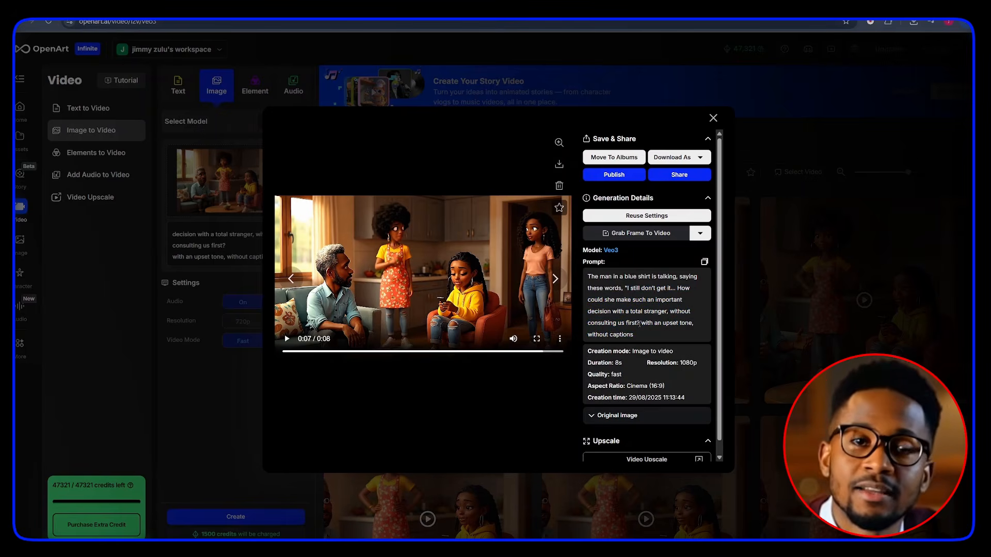
drag(641, 325, 645, 336)
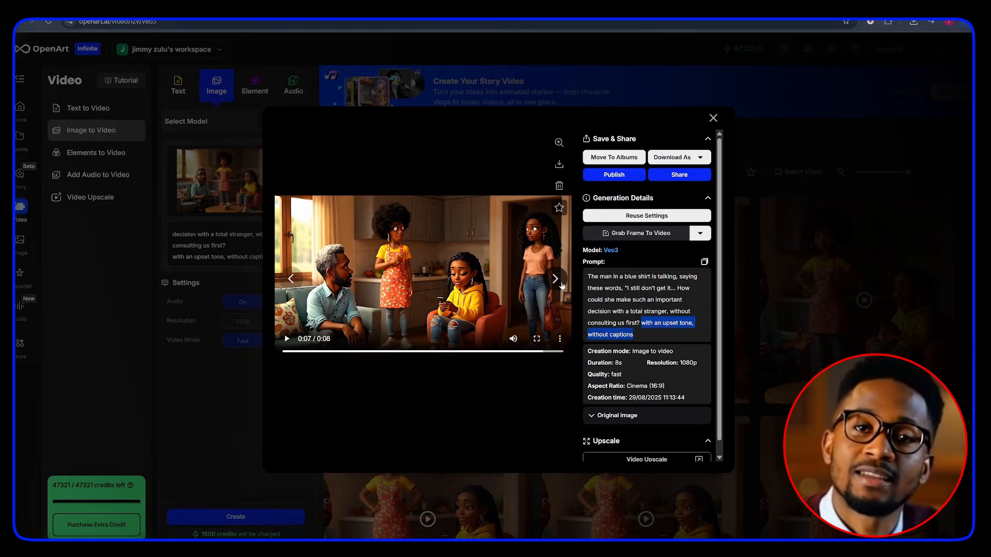
click(561, 285)
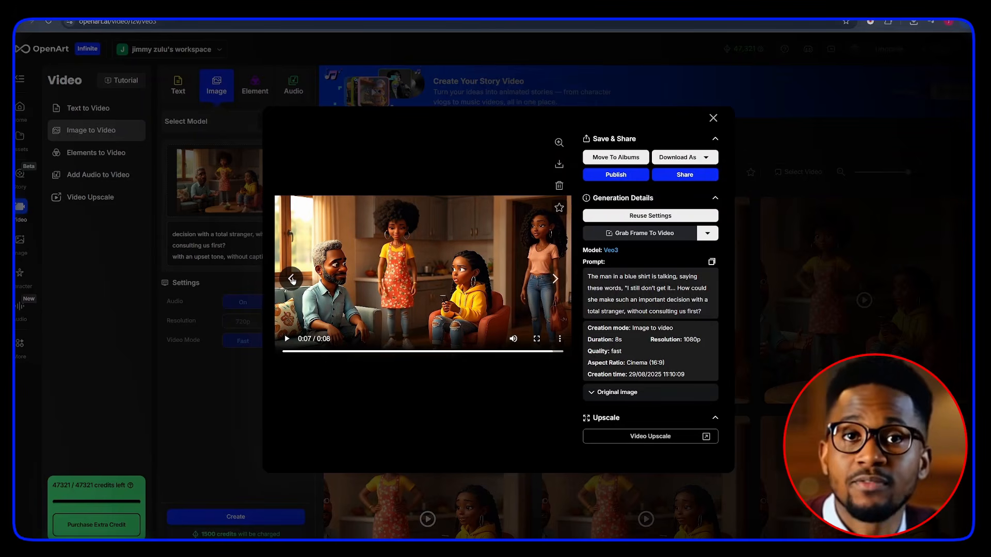
click(292, 279)
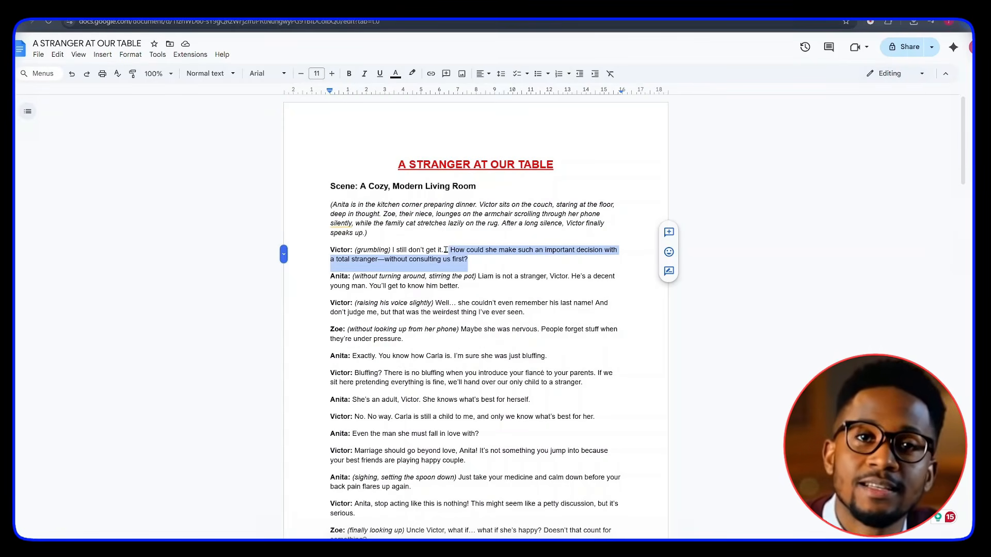
Step: Select Anita's line starting "Liam is not a stranger, Victor" in the script document
click(449, 246)
triple_click(449, 246)
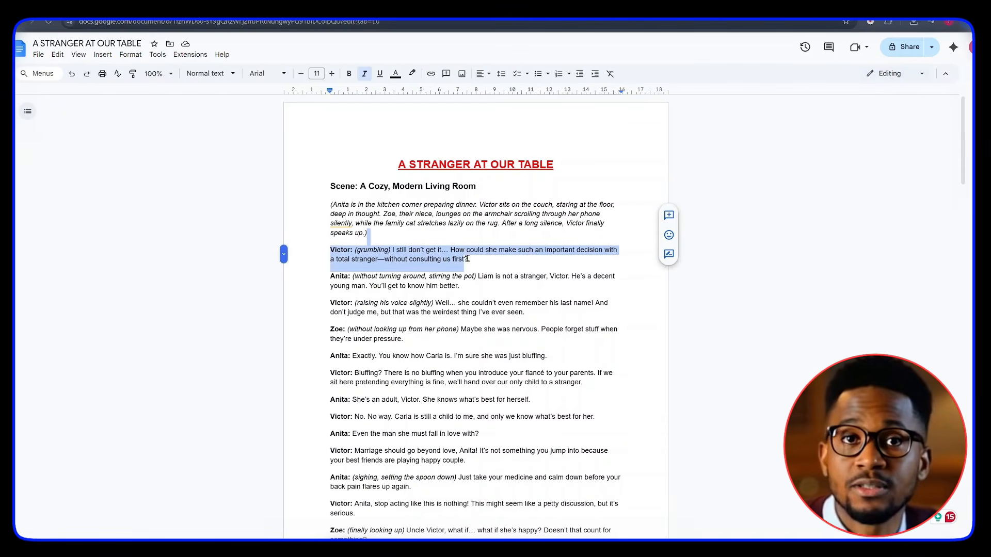
click(466, 260)
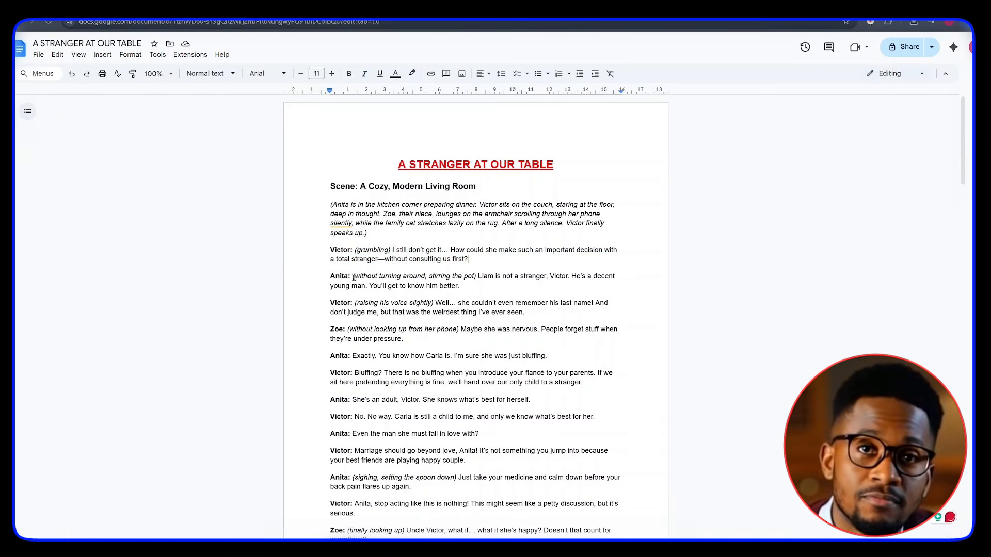
drag(326, 277, 380, 277)
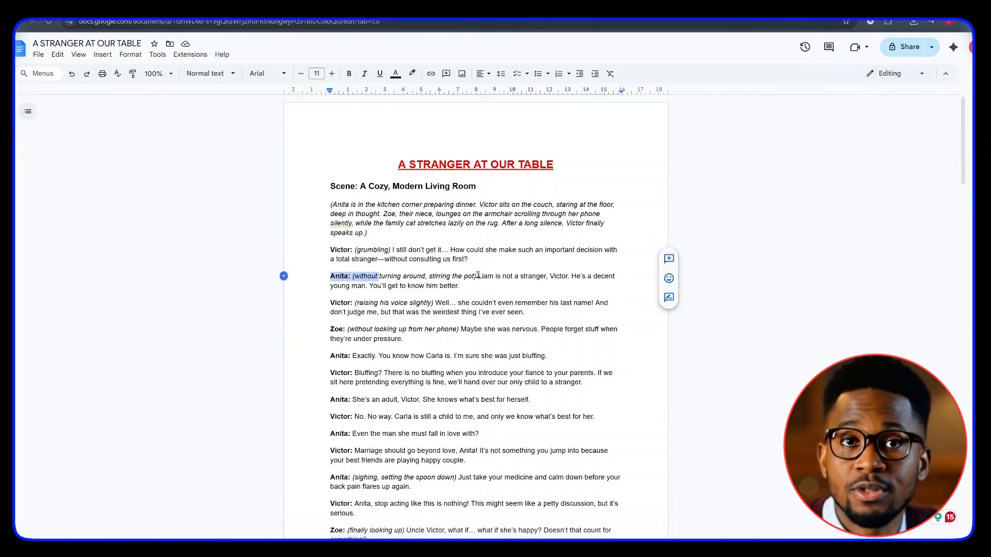
click(478, 277)
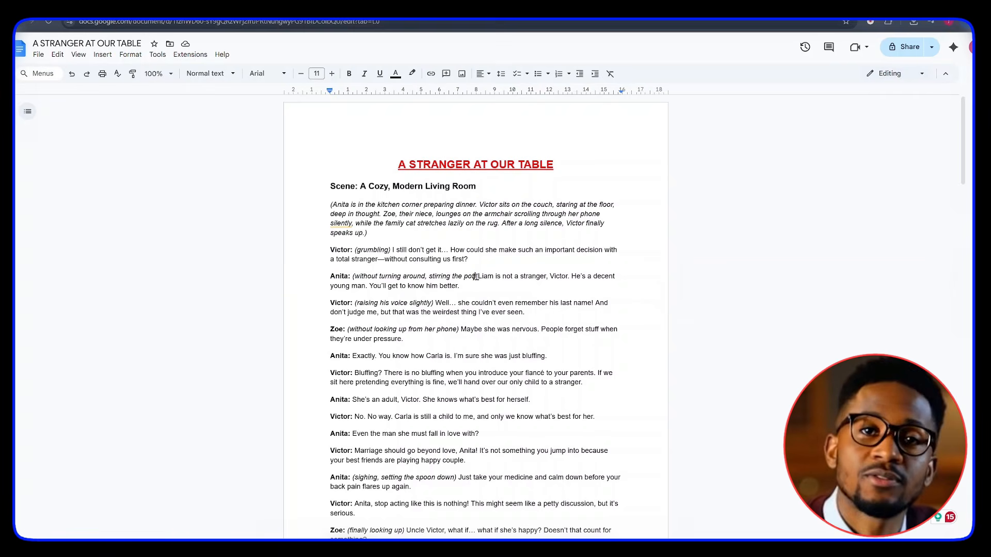
key(shift+Down)
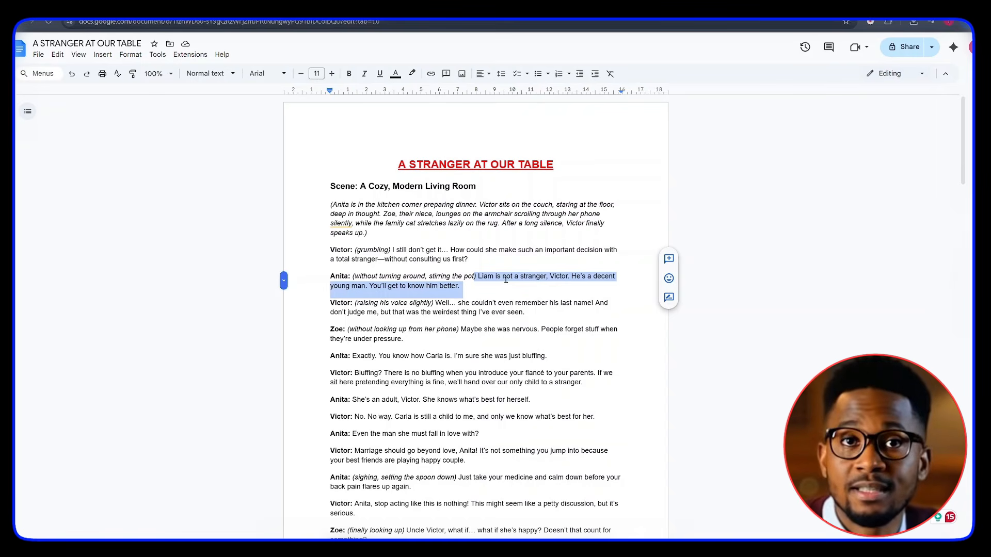
click(506, 279)
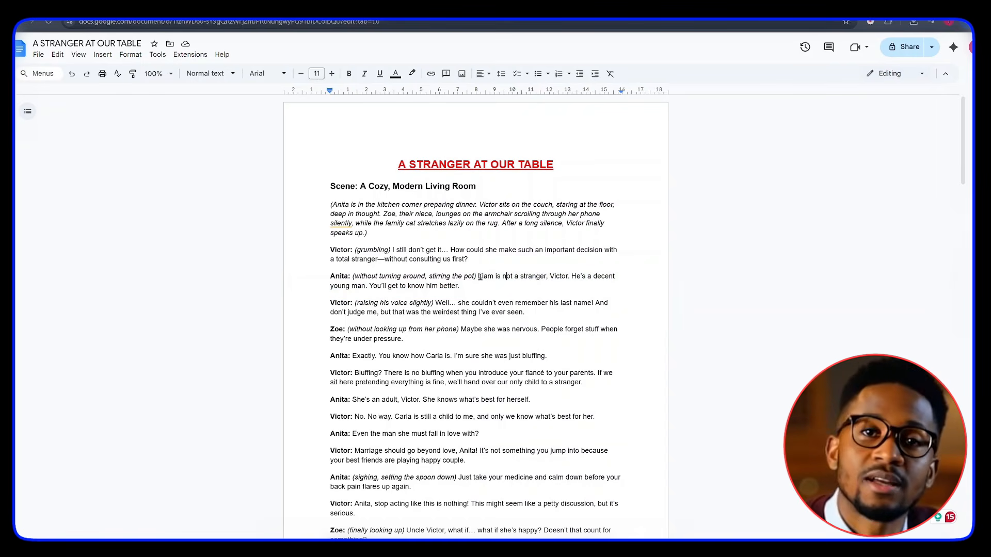
drag(479, 279, 504, 288)
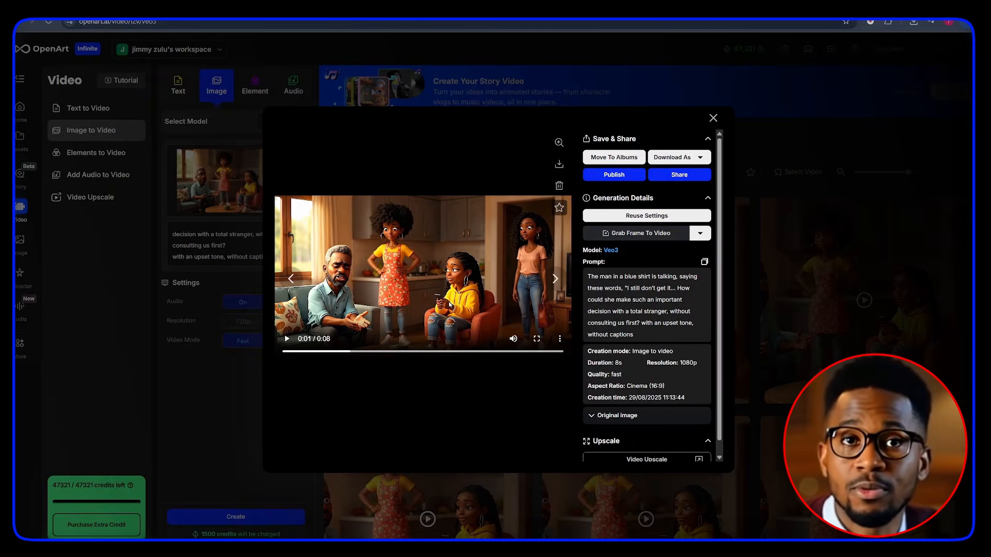
Step: Load the downloaded Veo3 video into the Video Frame Extractor
click(536, 338)
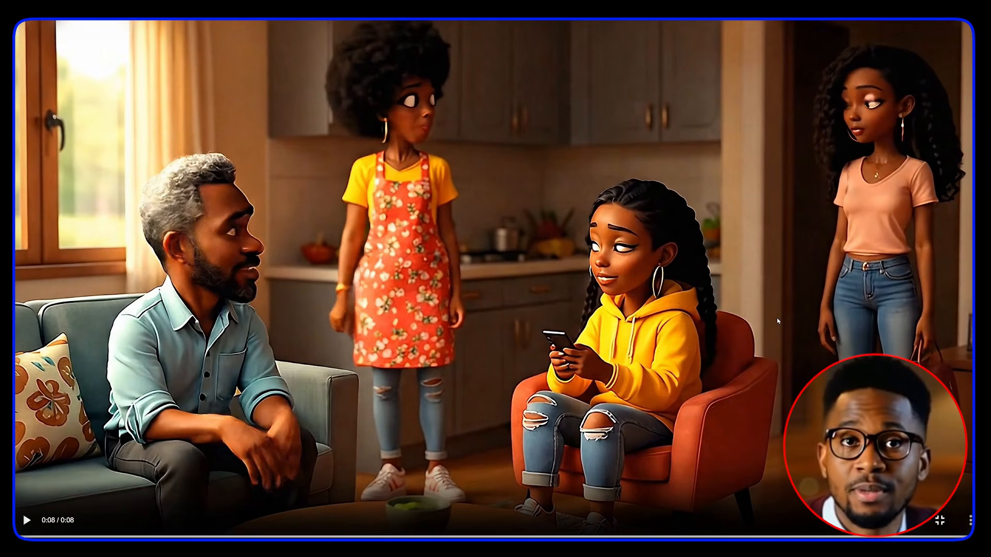
click(946, 530)
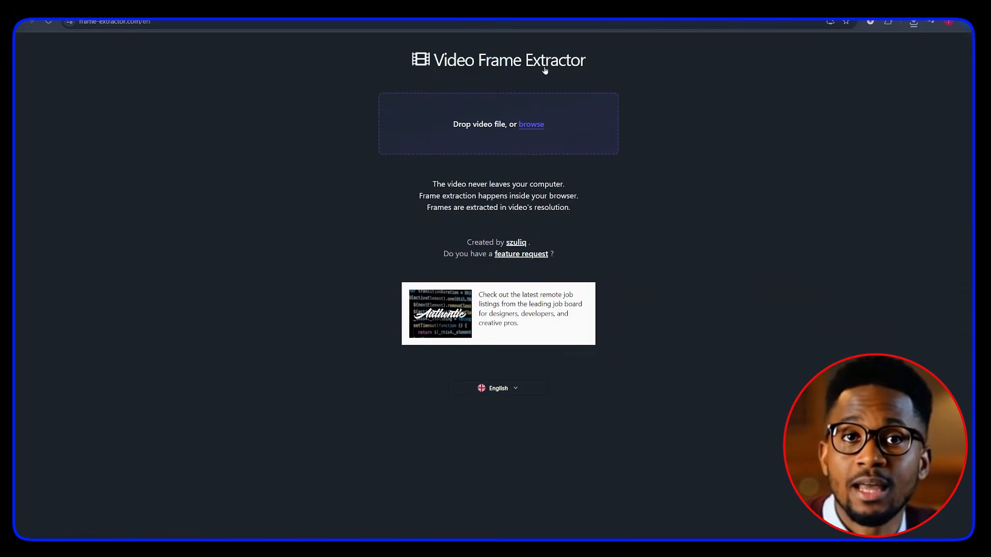
click(914, 22)
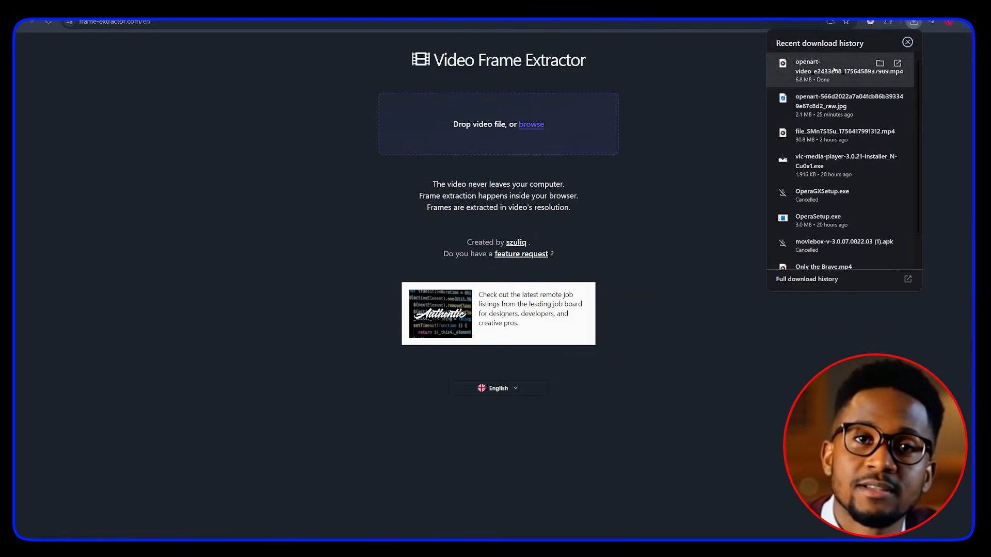
drag(842, 70, 548, 117)
drag(549, 118, 549, 118)
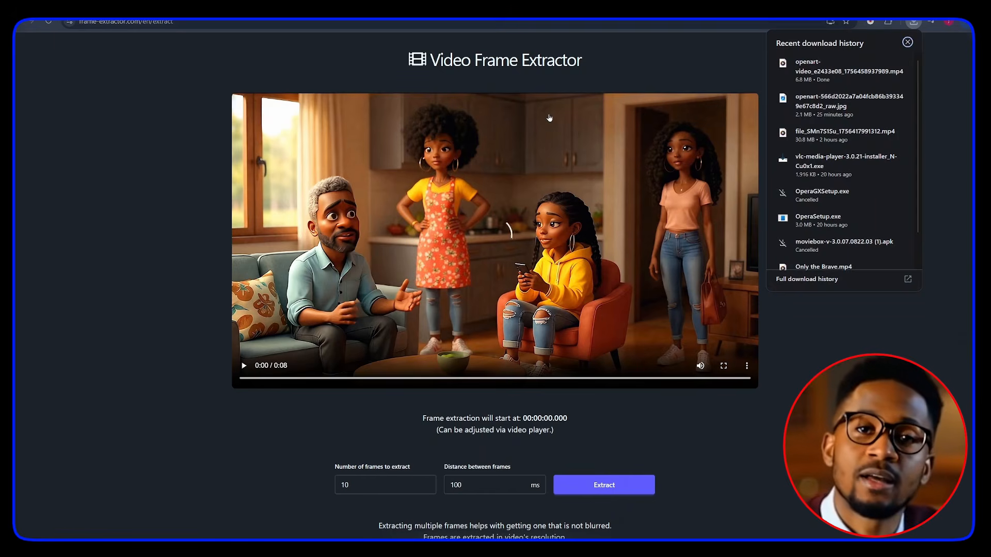
Step: Seek to the end of the video, extract frames, and download the first extracted frame
click(310, 360)
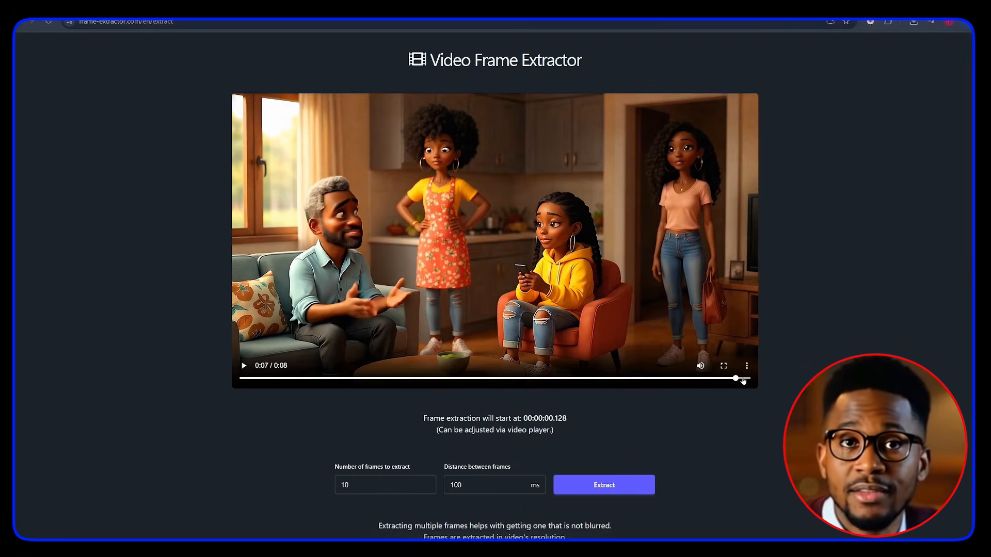
click(748, 378)
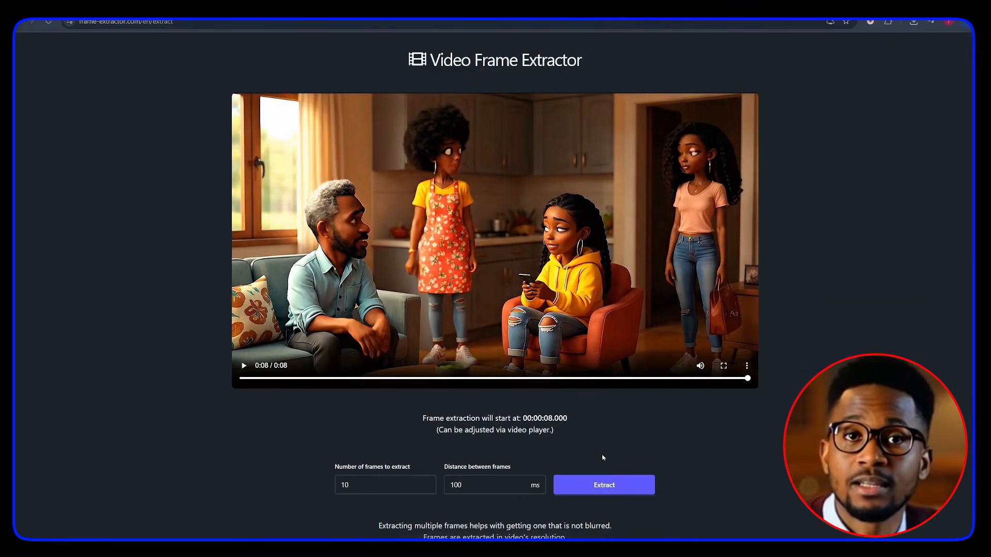
click(603, 485)
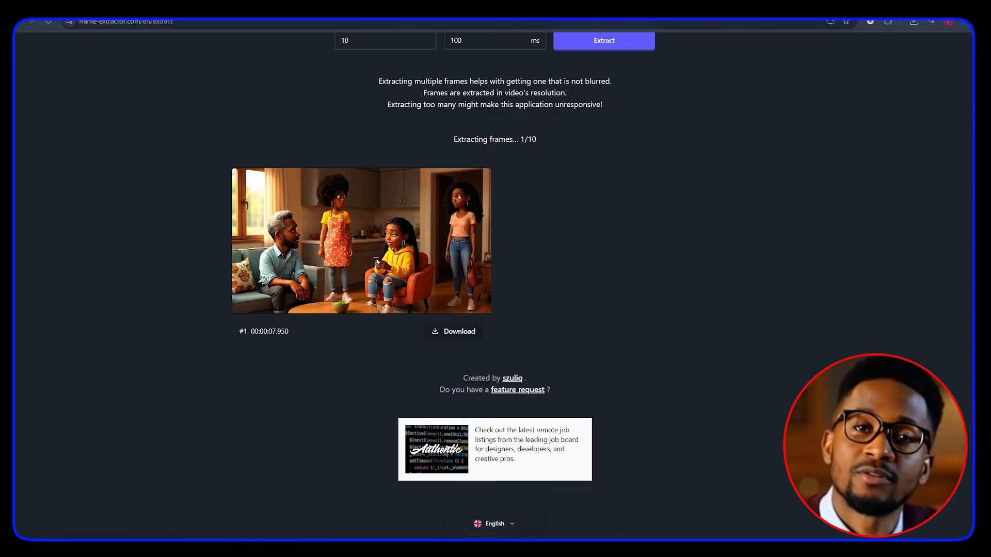
click(442, 333)
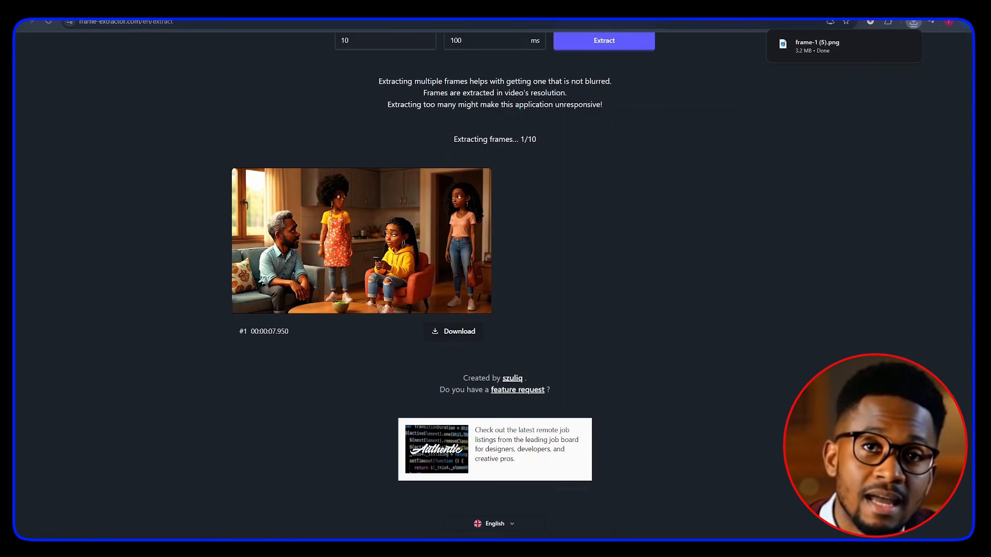
Step: Upscale the extracted frame 2x with Pixelcut Fast Upscale in a new tab and download the result
key(ctrl+t)
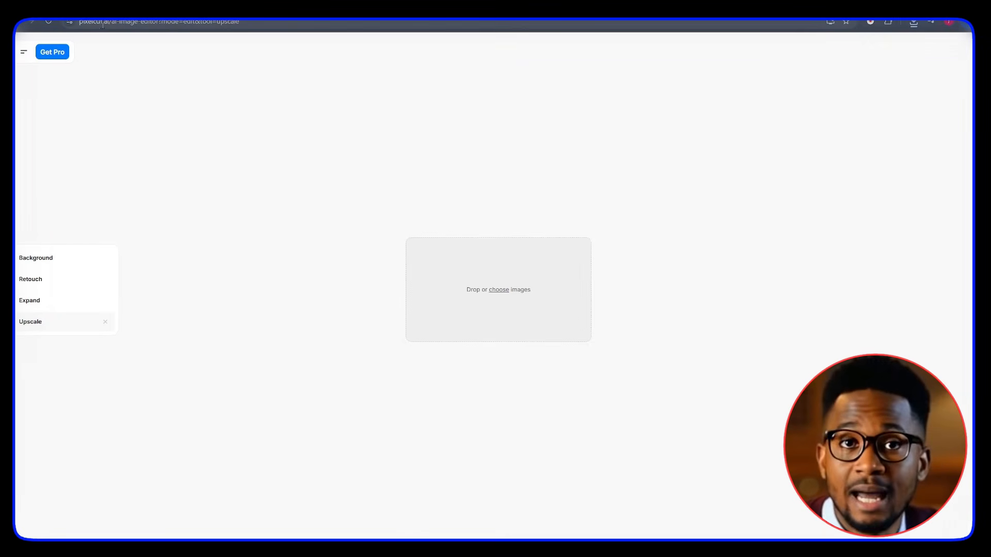
click(914, 23)
drag(890, 67, 491, 294)
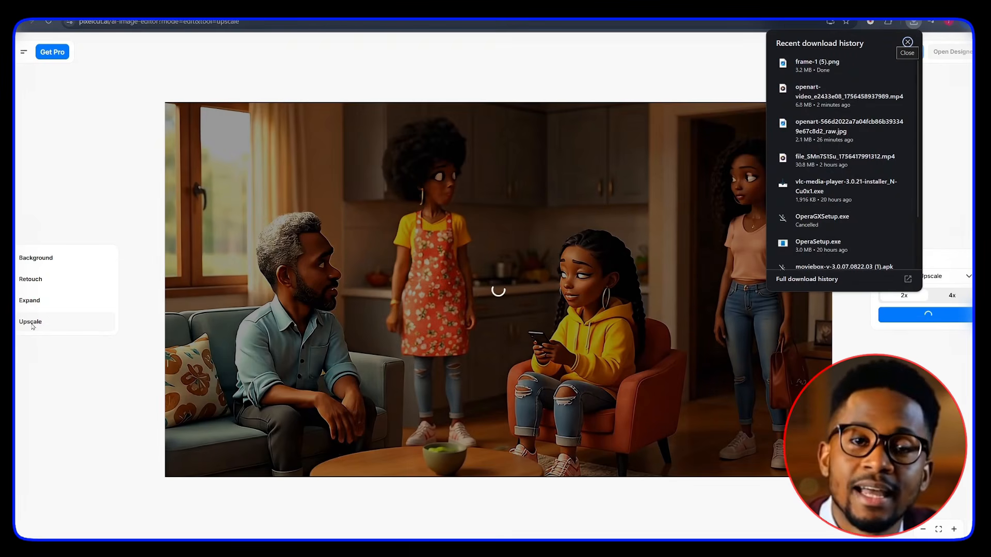
click(884, 315)
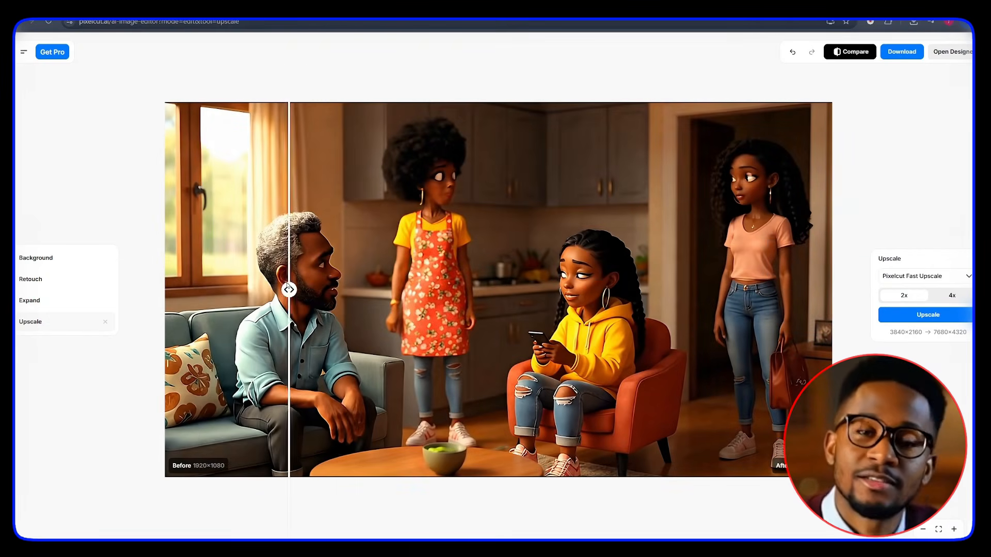
drag(284, 288, 178, 288)
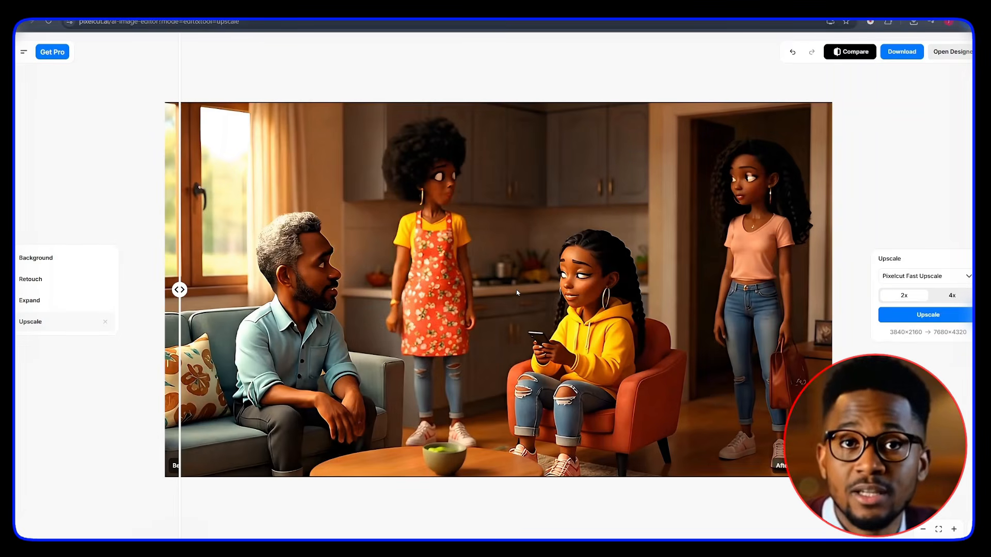
click(901, 54)
click(875, 116)
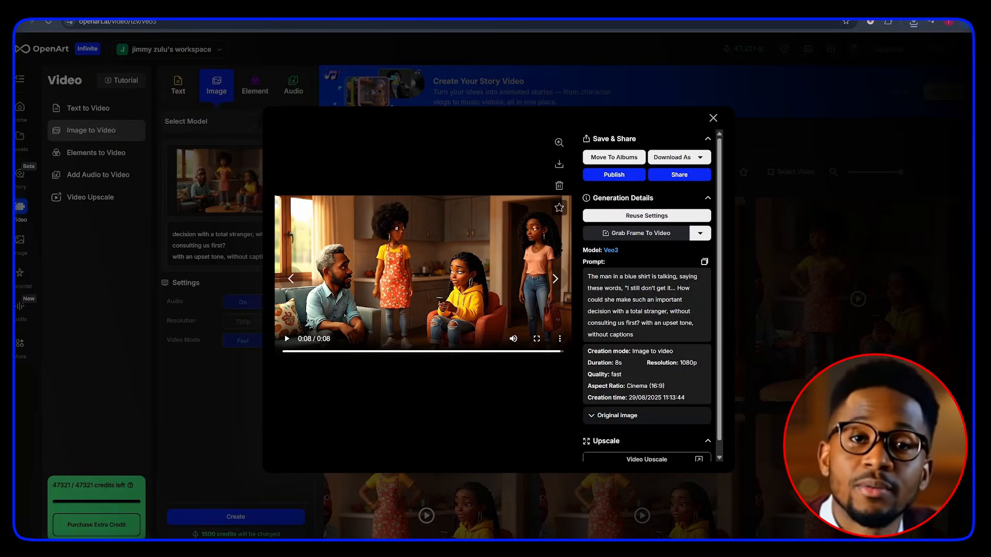
Step: Replace the image-to-video source frame with the upscaled last frame
click(714, 118)
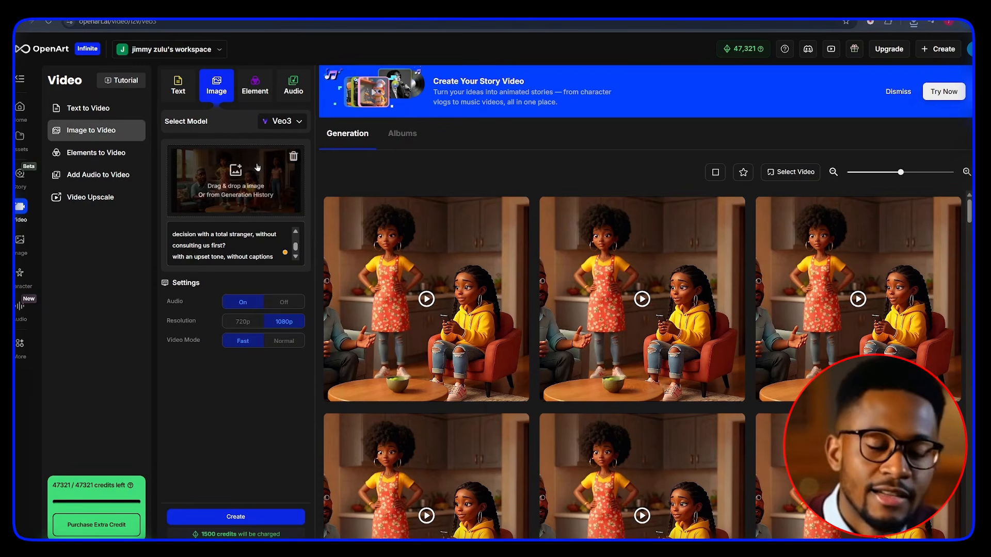
click(294, 157)
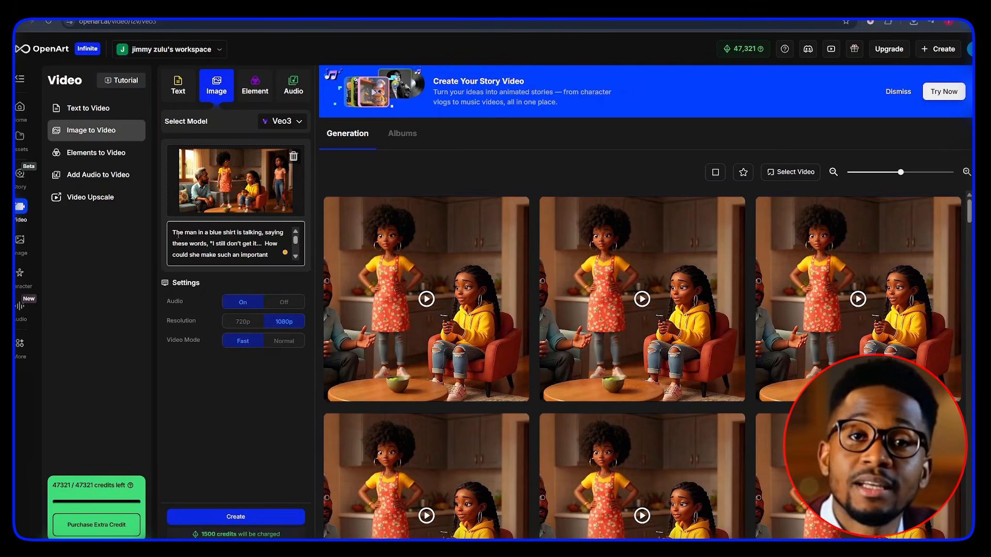
Step: Replace the prompt with a description of the woman in an apron saying Anita's line "Liam is not a stranger, Victor..."
key(ctrl+a)
text(The)
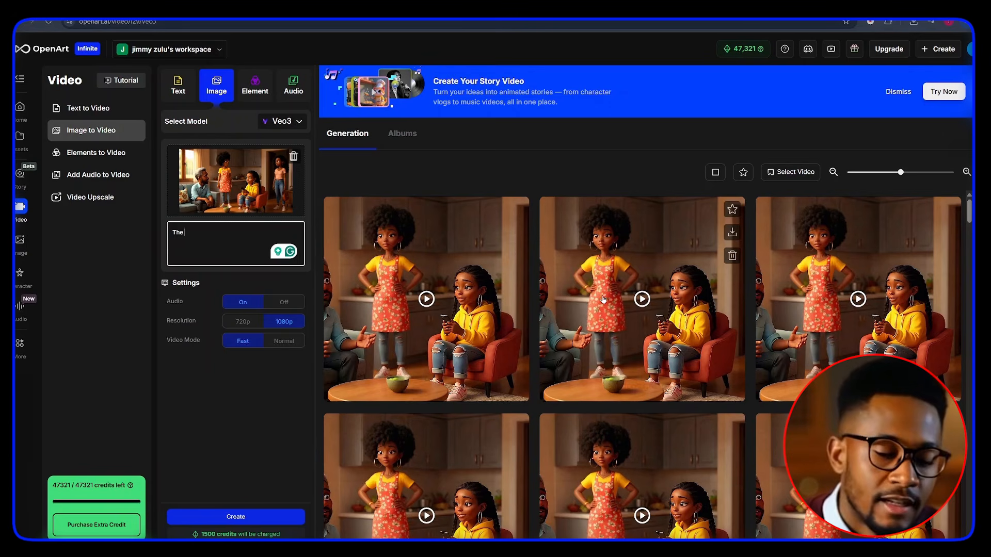
key(ctrl+v)
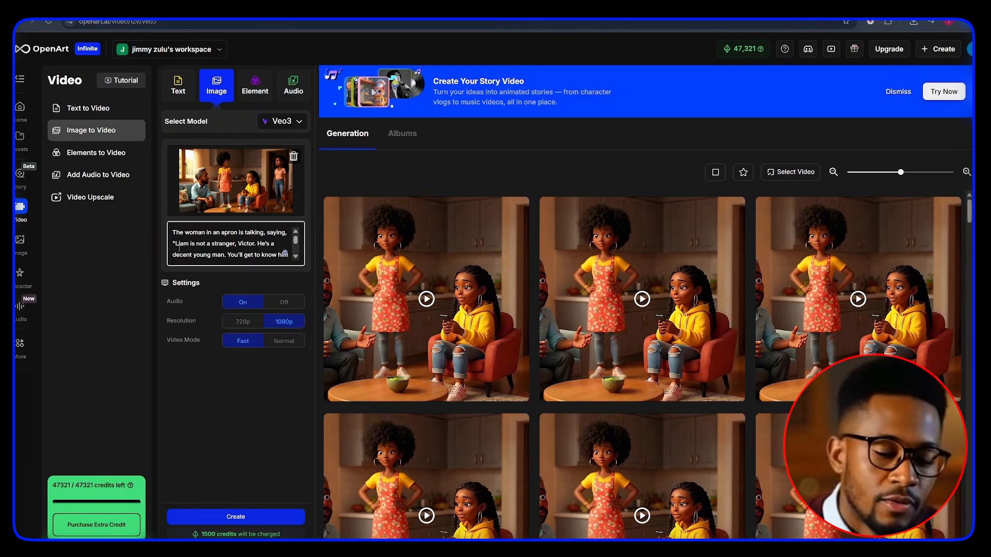
drag(176, 244, 268, 252)
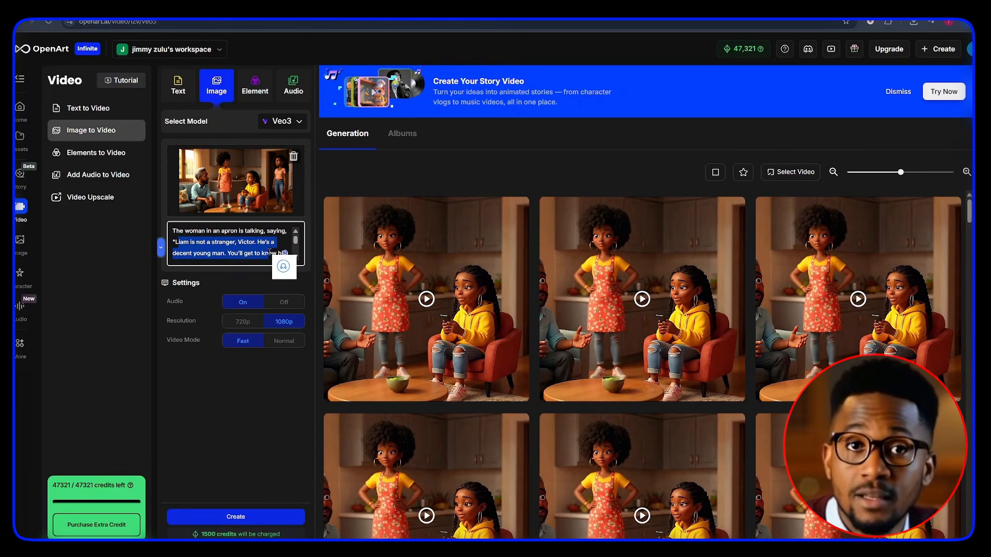
Step: Generate the image-to-video clip of the woman in the apron from the prompt and upscaled frame, then play the result
scroll(268, 252, down, 1)
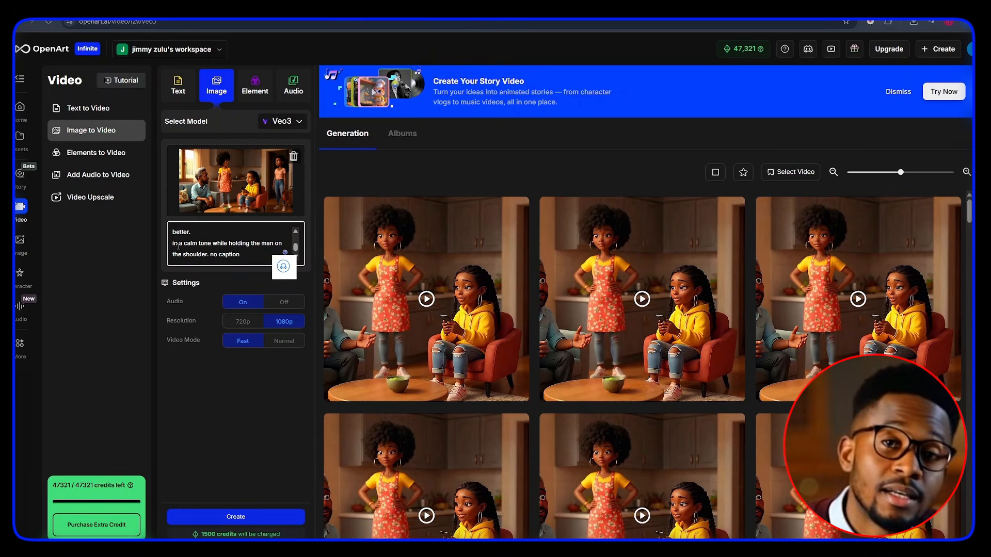
click(201, 243)
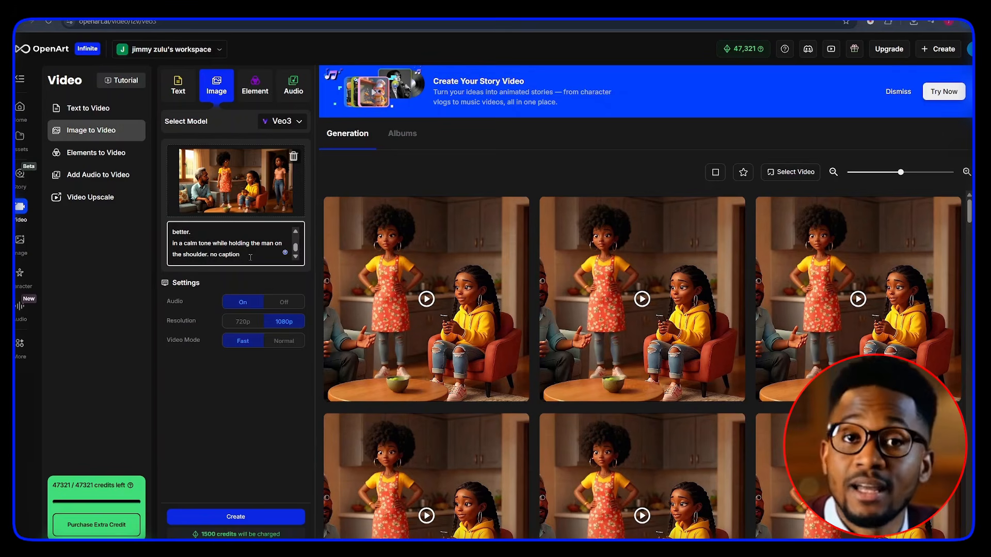
drag(211, 254, 265, 255)
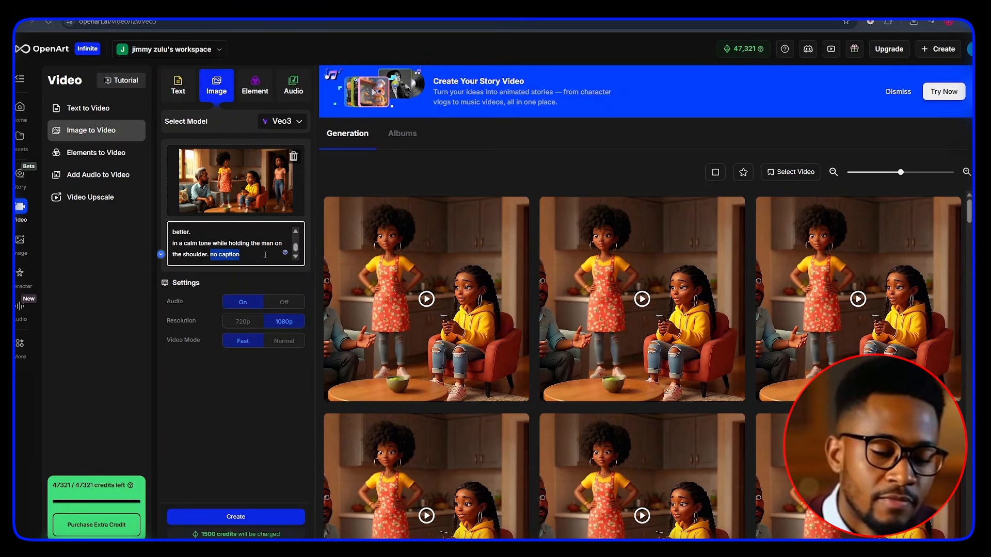
click(258, 517)
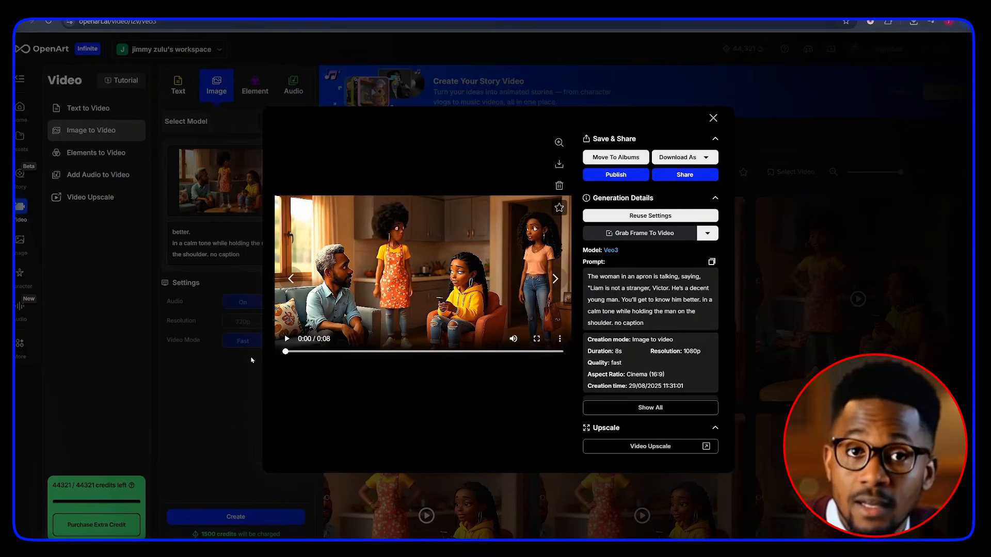
click(286, 339)
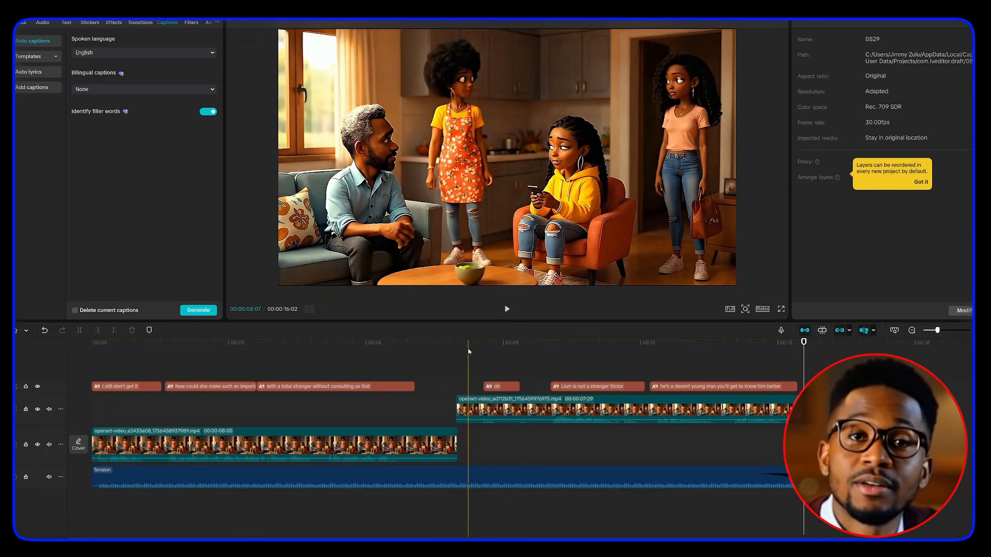
Step: Scrub the video editor timeline around the join between the two dialogue clips to preview the transition
drag(469, 351, 440, 362)
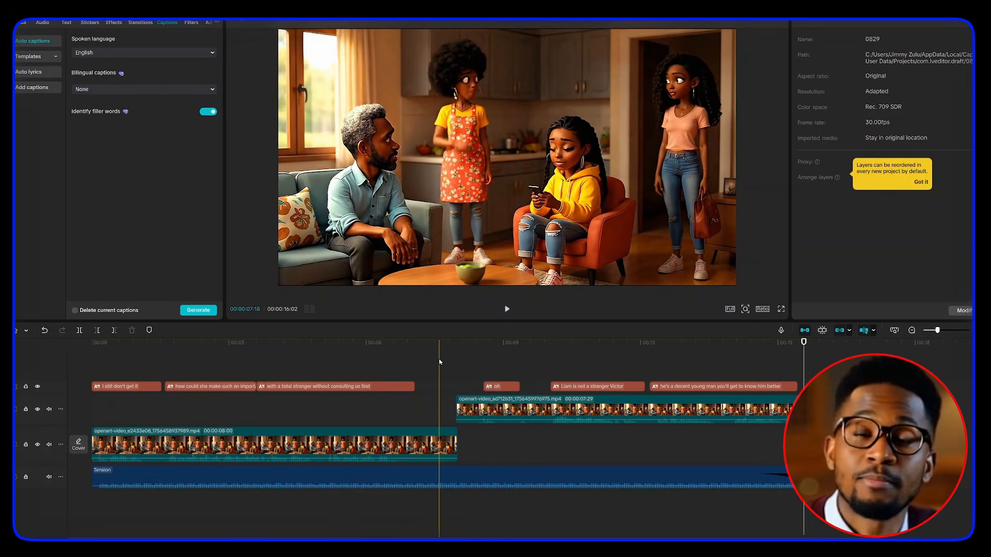
click(479, 354)
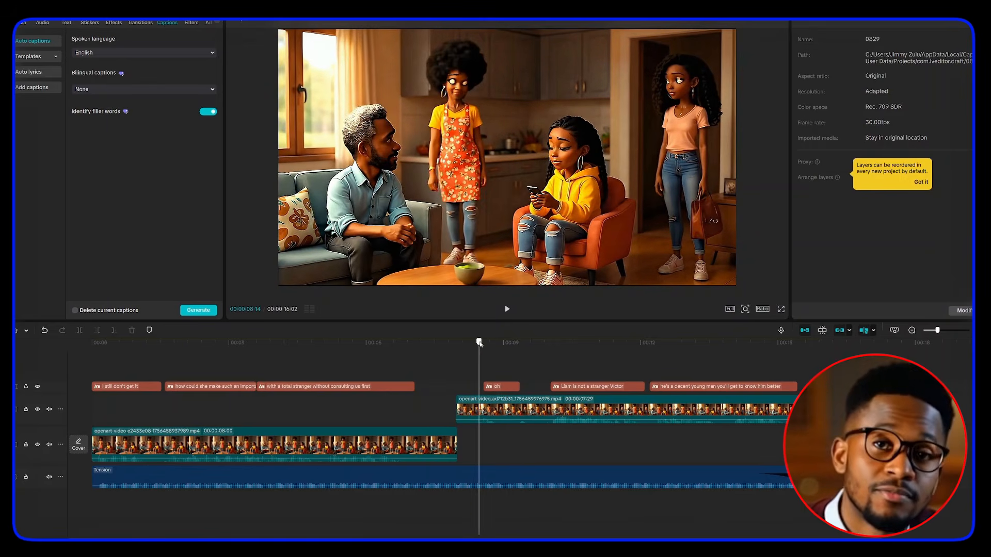